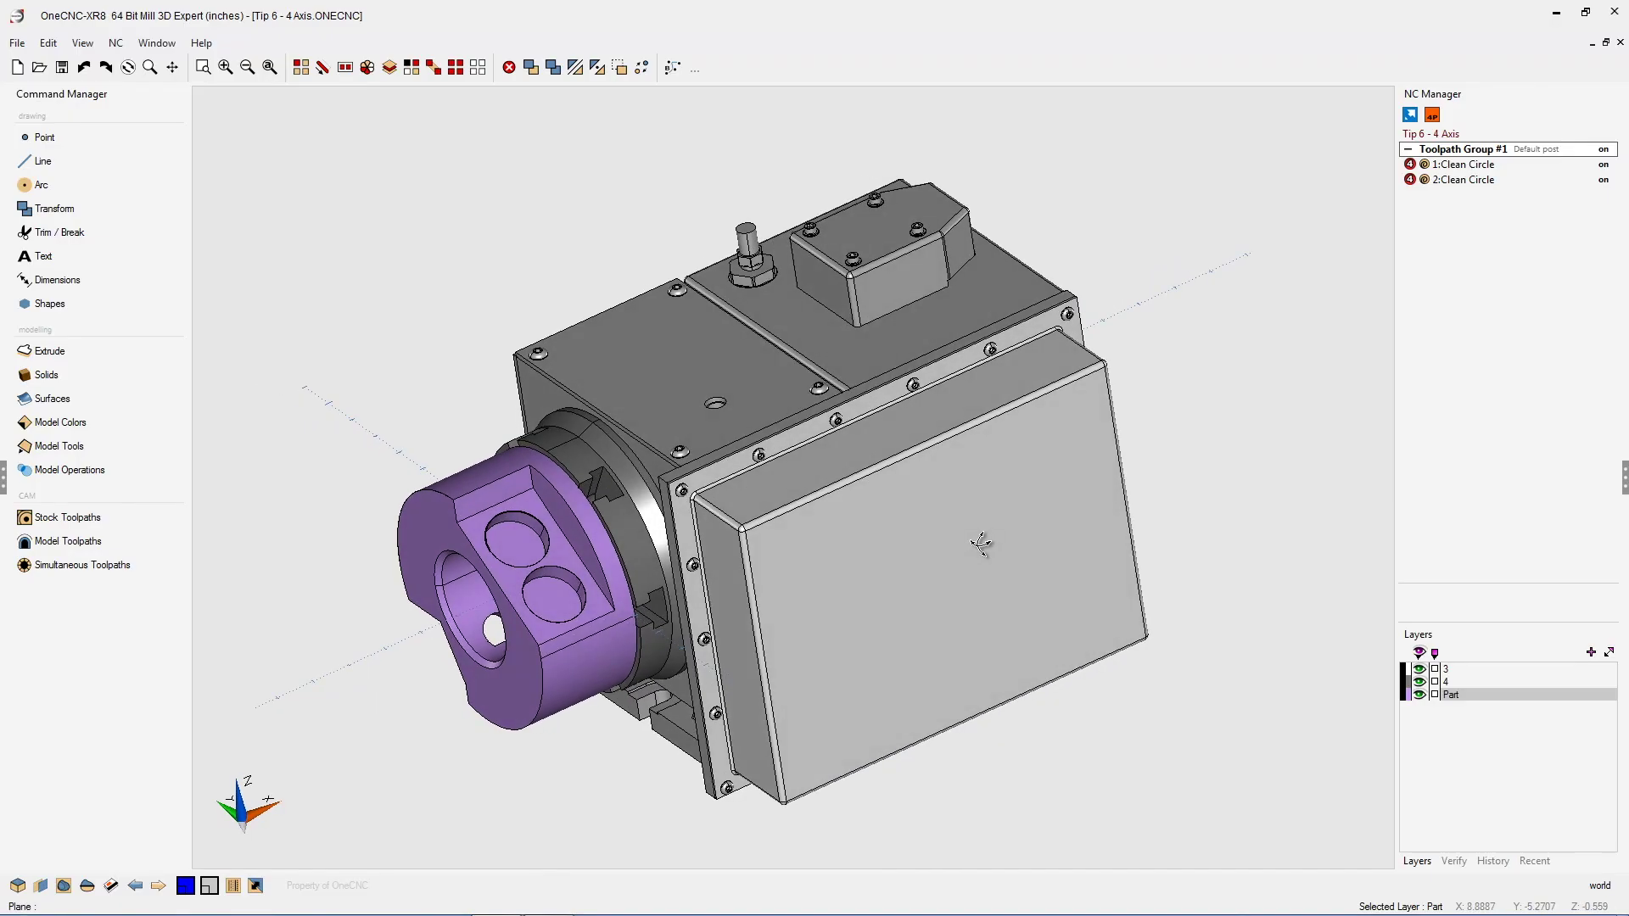
Orbit the 4-axis fixture and hide the Part layer to reveal the chuck
middle_click_drag(981, 545, 1017, 536)
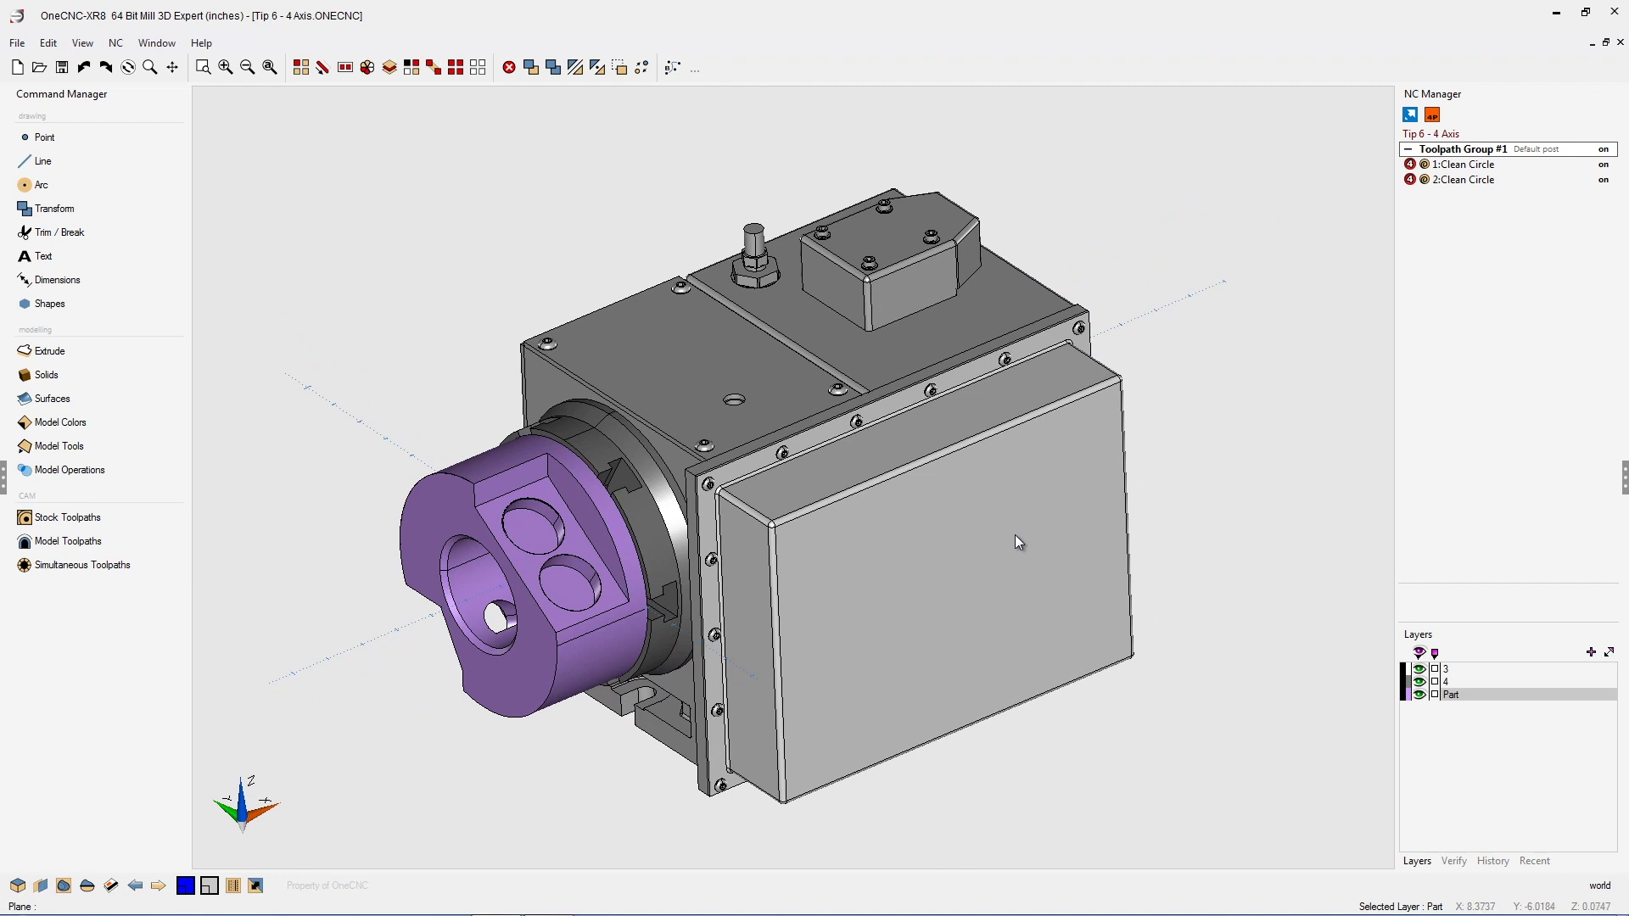
middle_click_drag(954, 520, 942, 545)
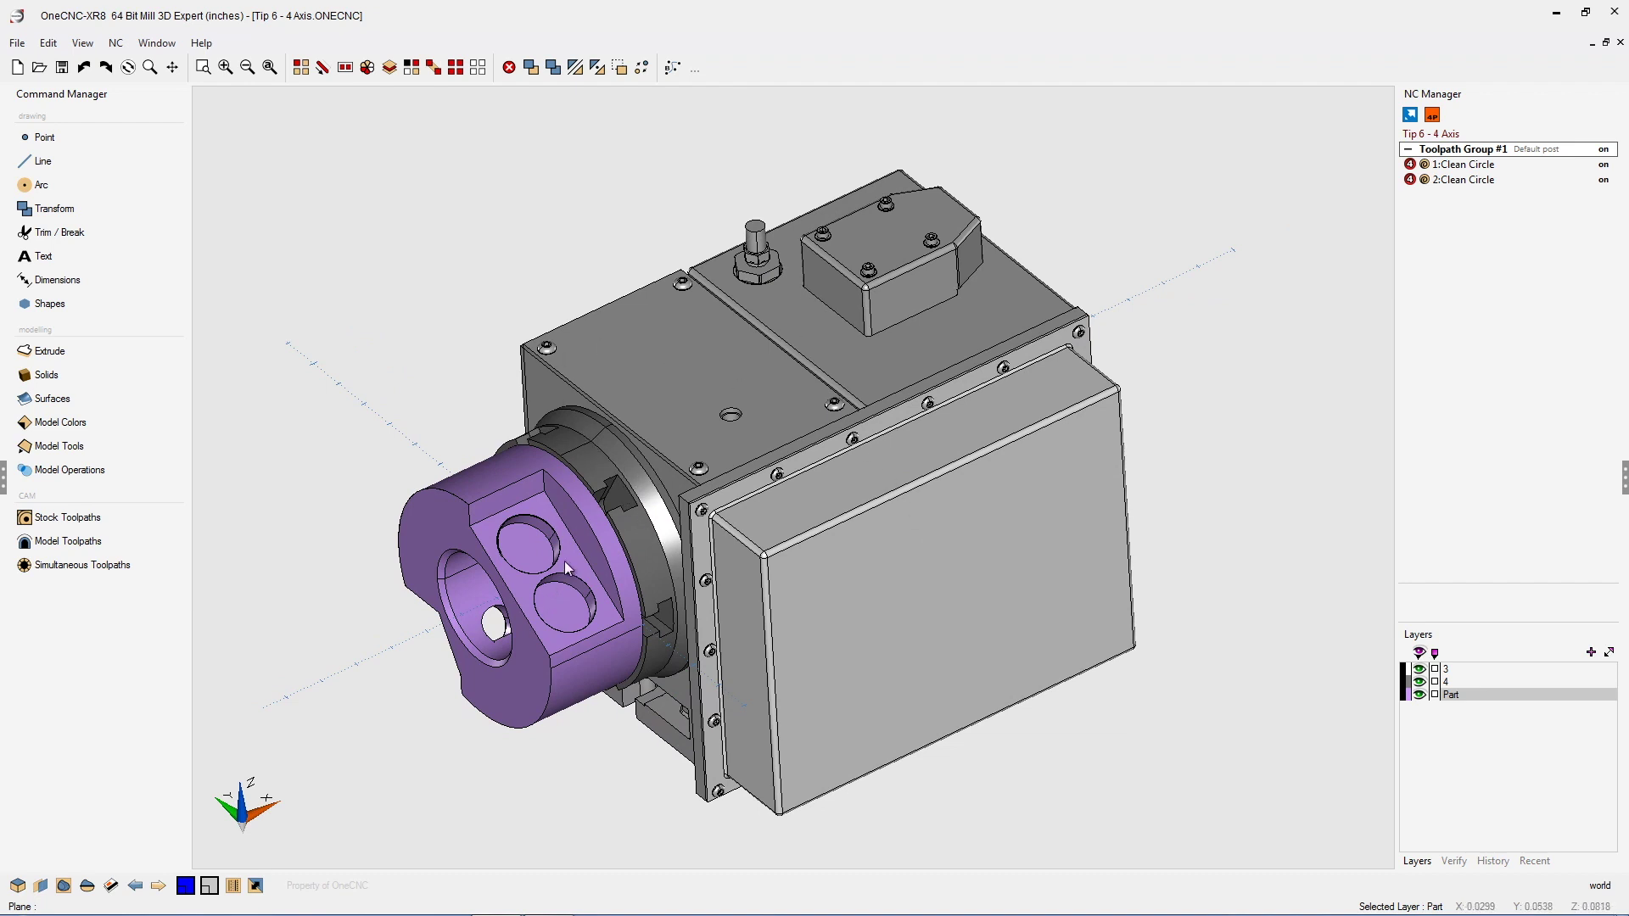
left_click(1420, 695)
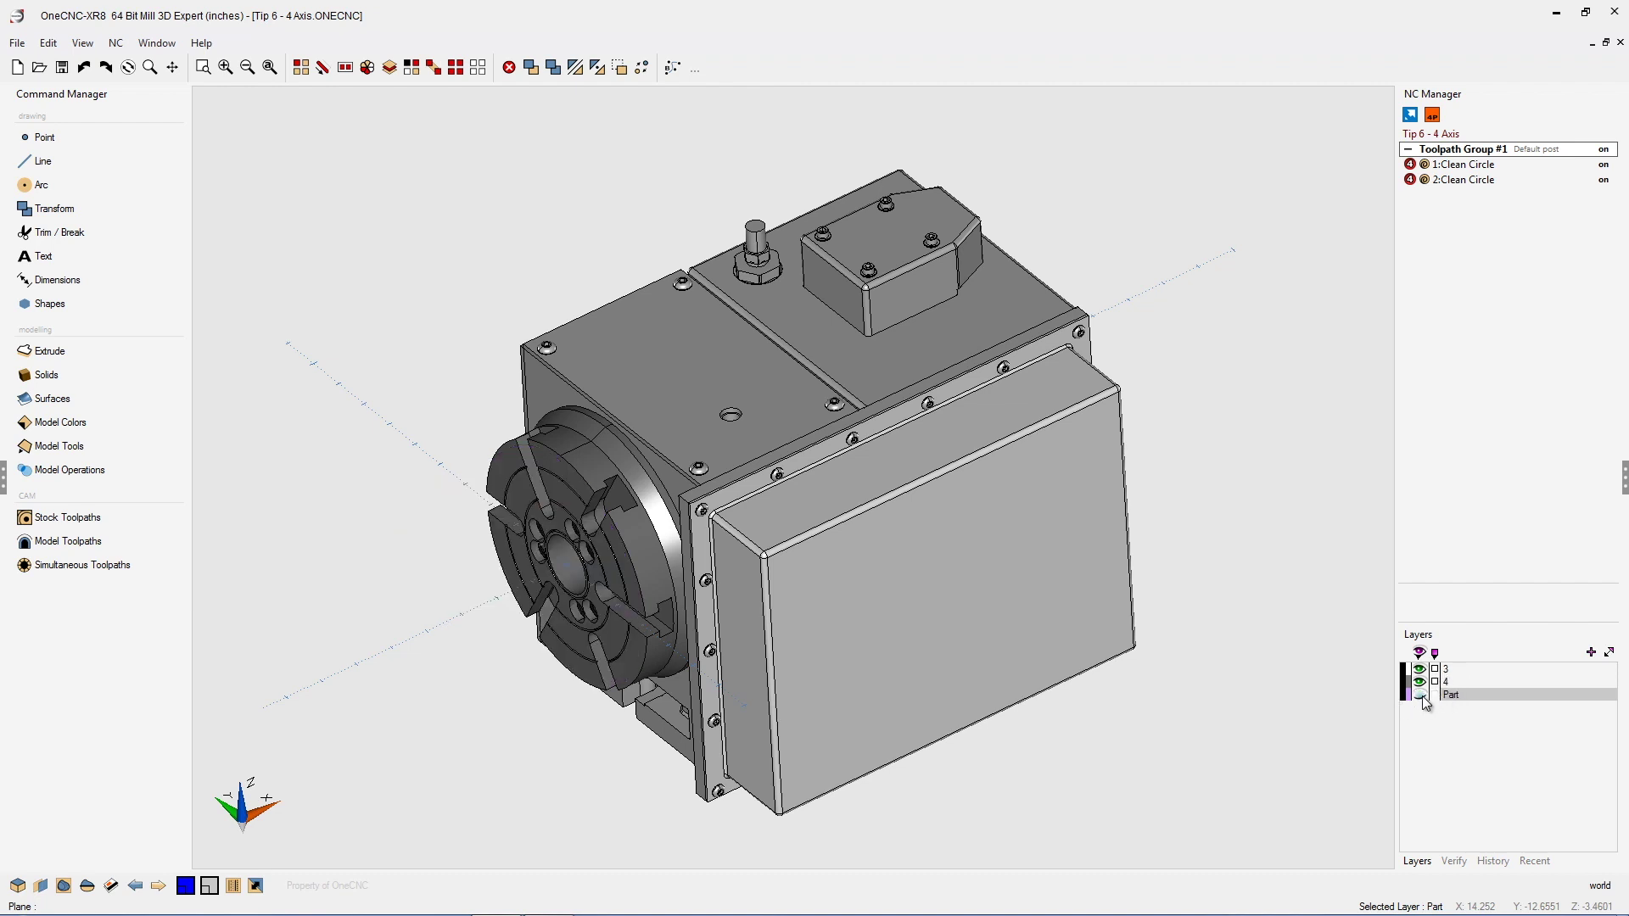
left_click(1420, 695)
left_click(1420, 695)
Toggle layers 3 and 4, ending with layer 3 hidden so only the chuck shows
left_click(1420, 670)
left_click(1420, 670)
left_click(1420, 670)
left_click(1420, 670)
left_click(1420, 684)
left_click(1420, 683)
left_click(1421, 670)
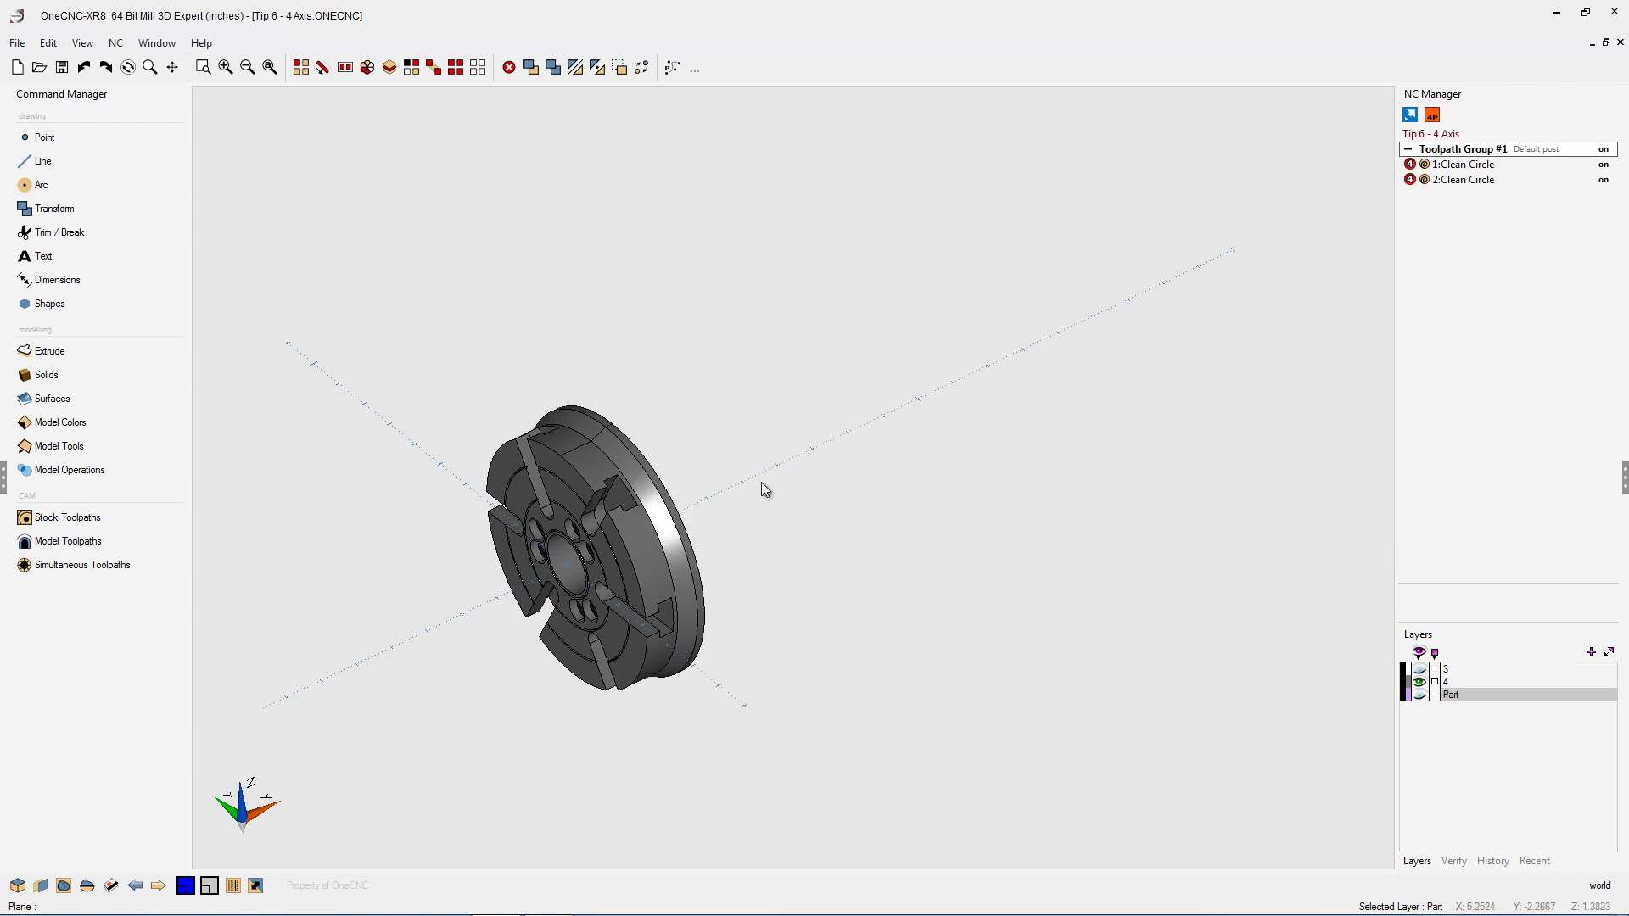
scroll(607, 552, "up", 3)
scroll(607, 551, "up", 1)
middle_click_drag(629, 554, 789, 461)
middle_click_drag(849, 533, 880, 534, "shift")
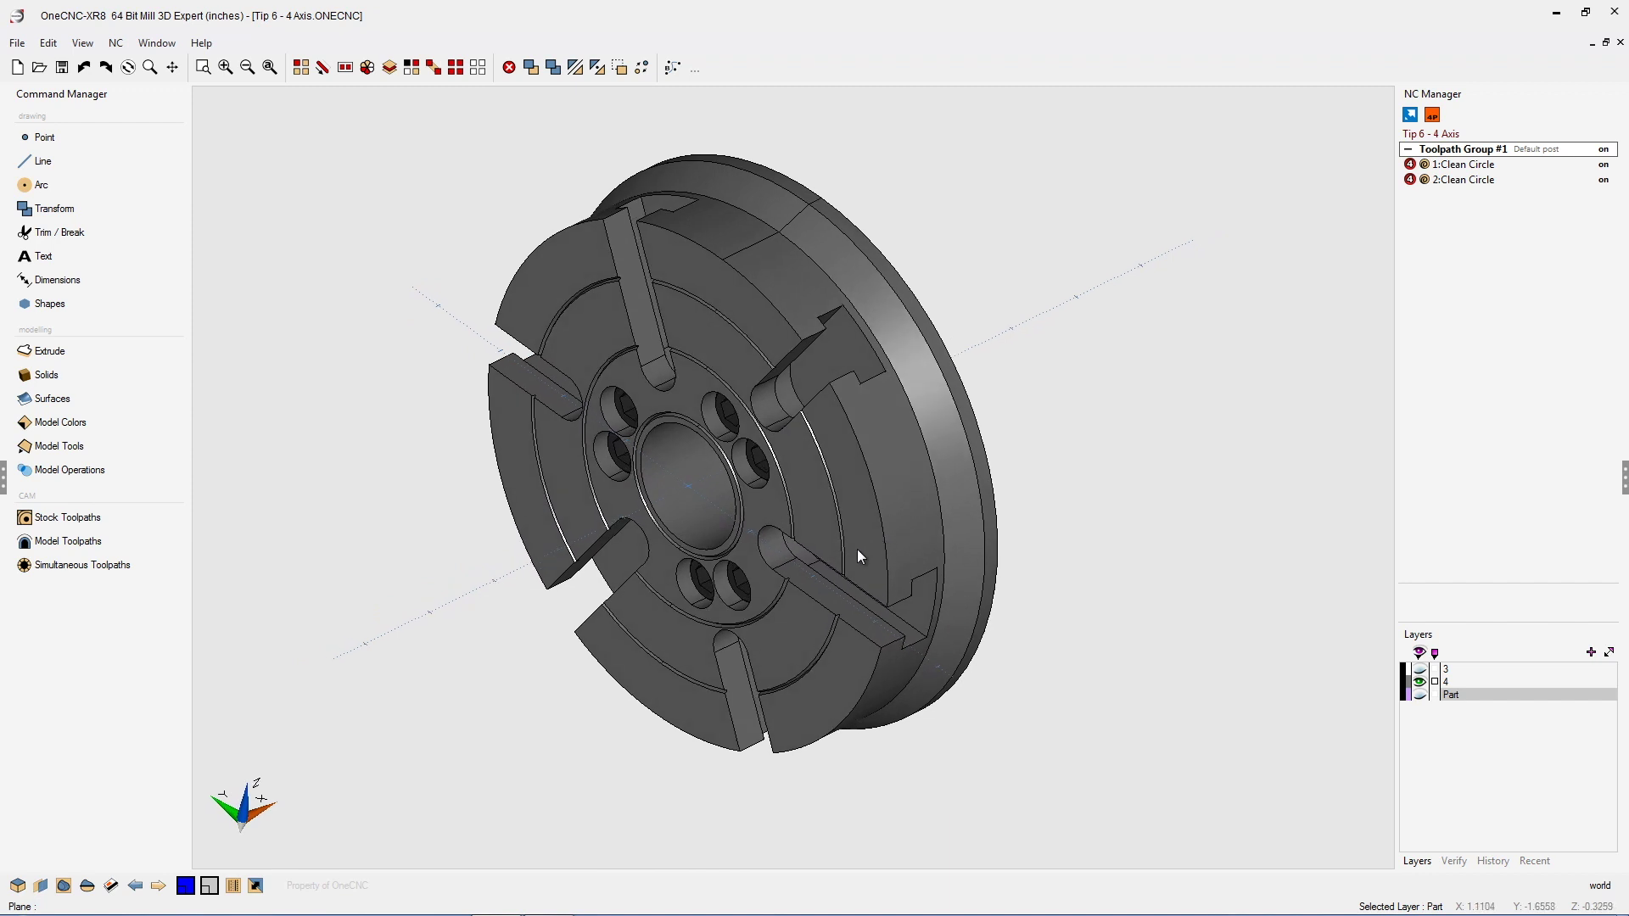
middle_click_drag(859, 556, 849, 467, "shift")
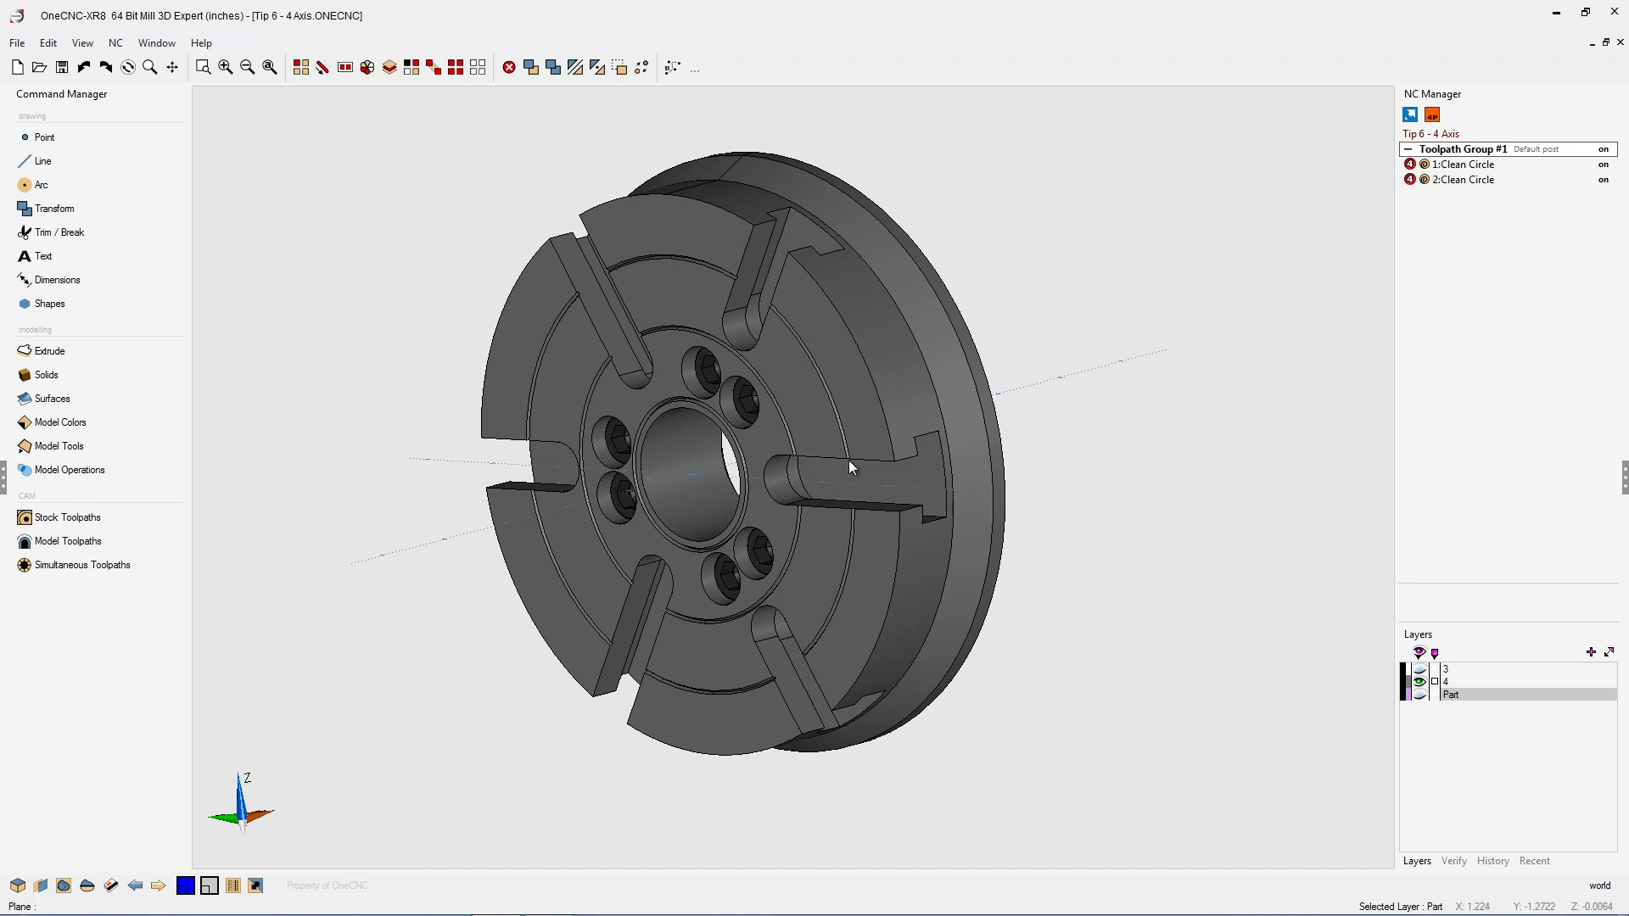
middle_click_drag(855, 467, 705, 508, "shift")
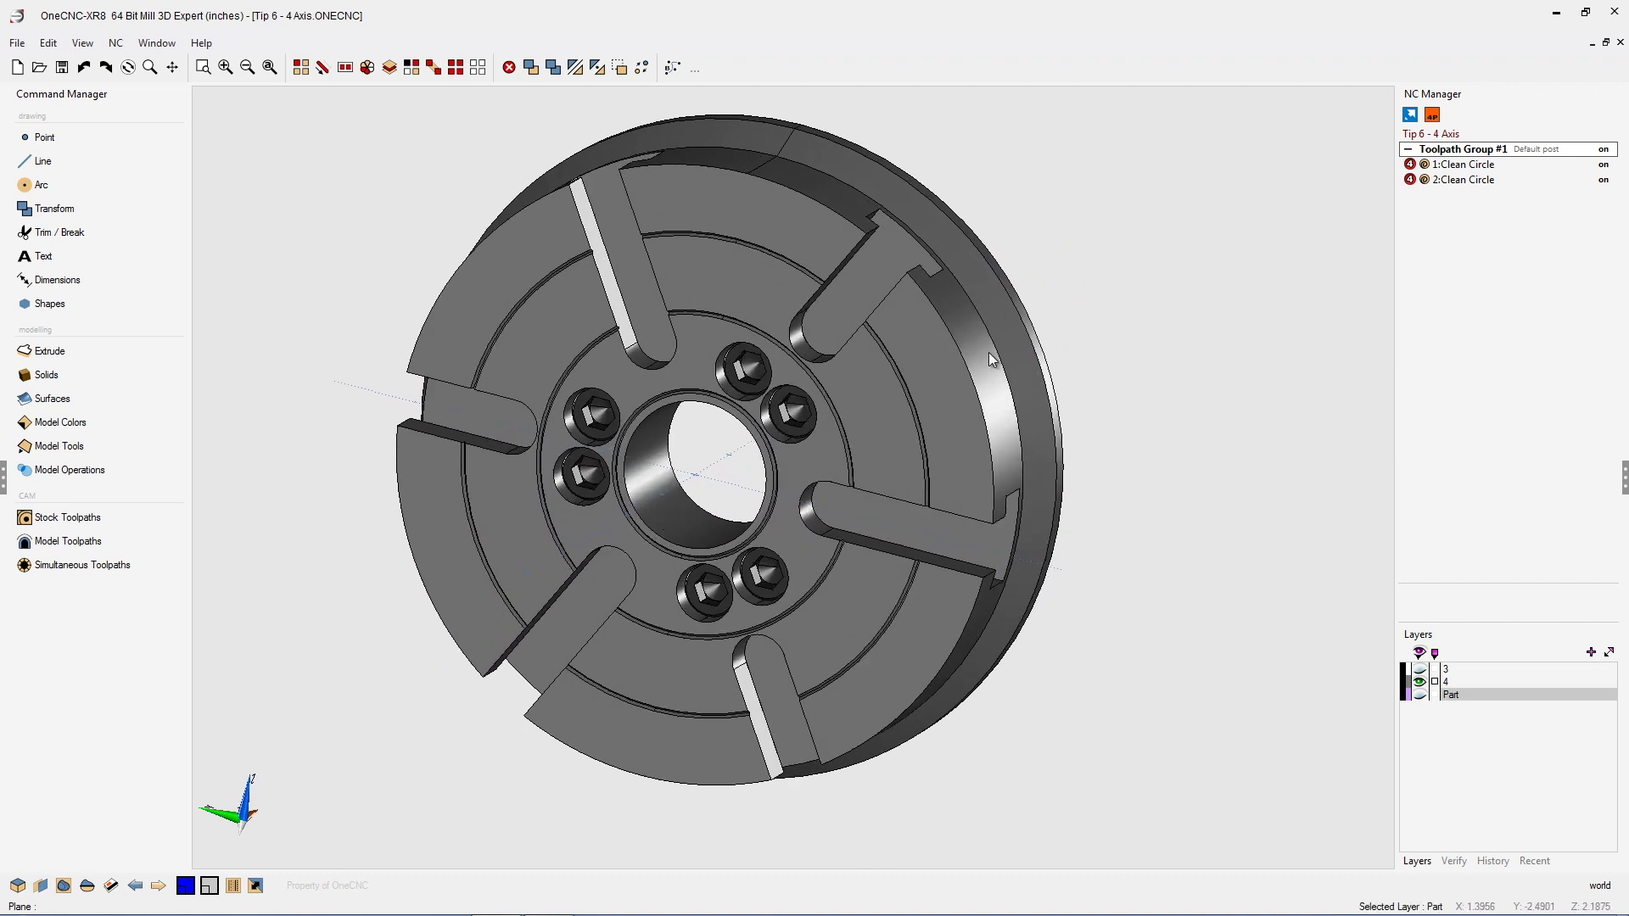
middle_click_drag(974, 511, 916, 526, "shift")
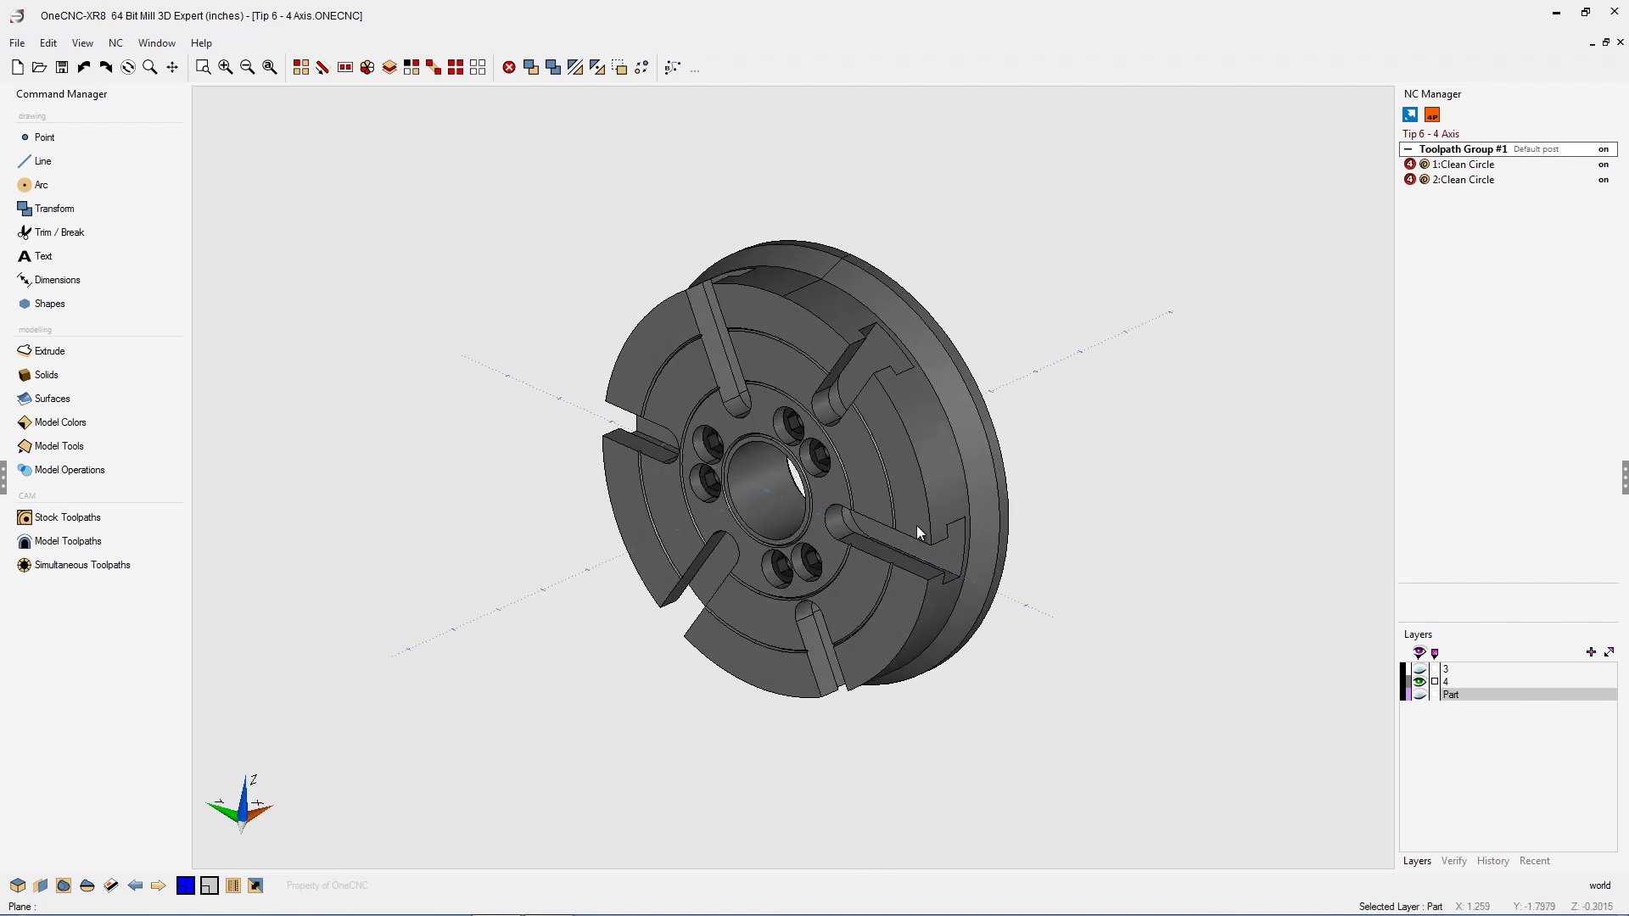
scroll(952, 507, "up", 2)
scroll(952, 507, "up", 1)
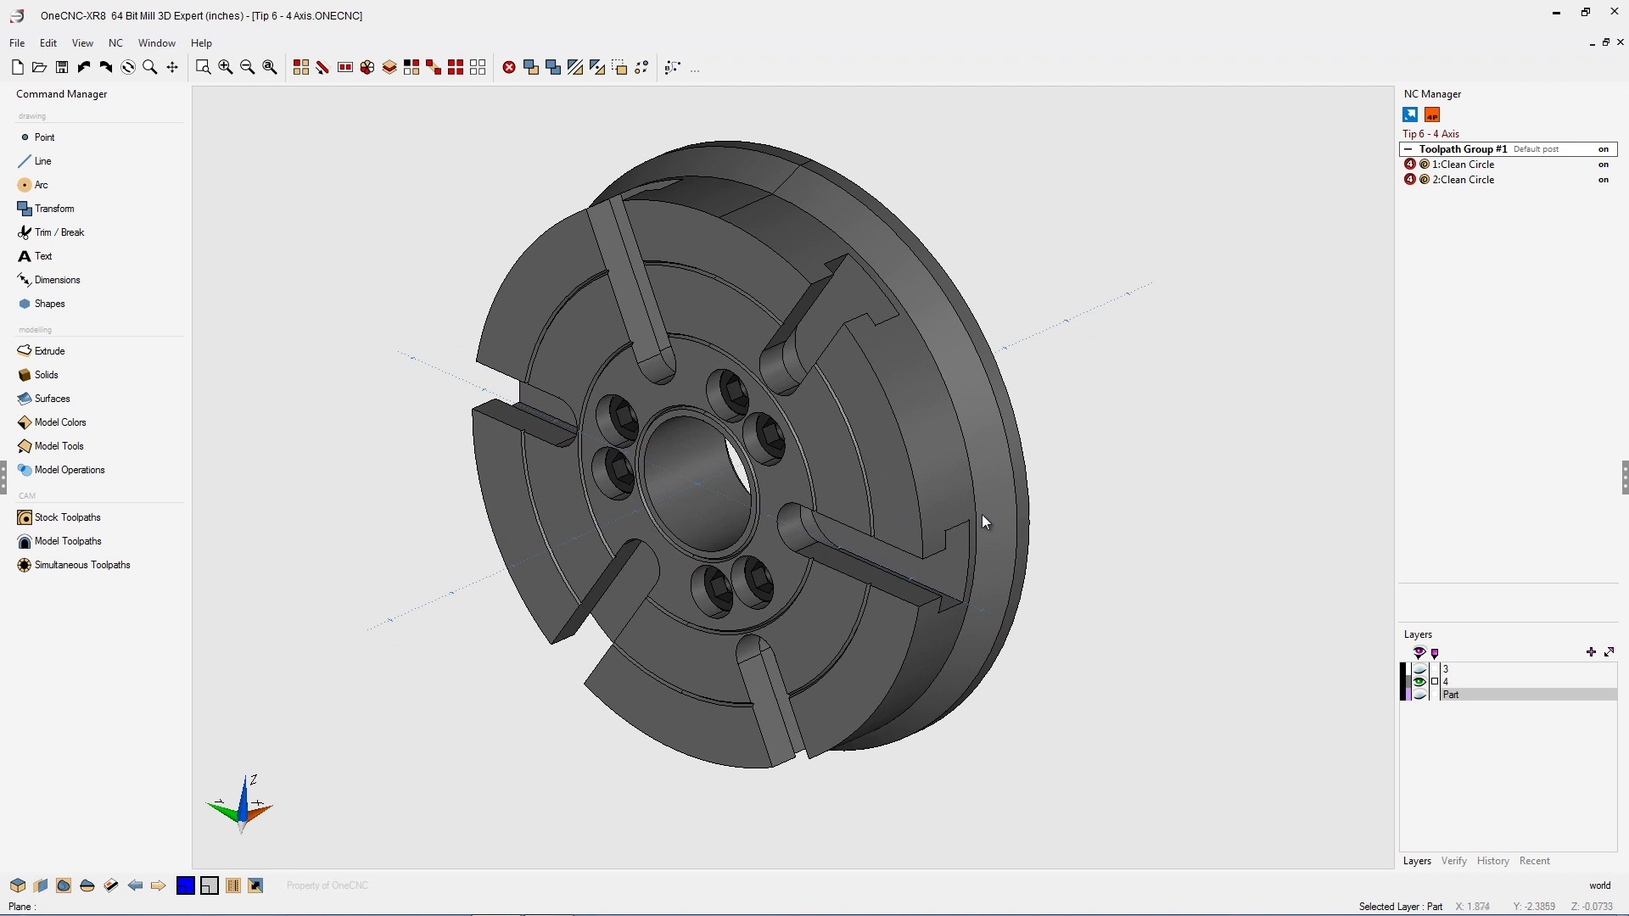
Toggle layers 3 and 4, keeping the rotary body hidden, and show the purple Part layer again
left_click(1421, 671)
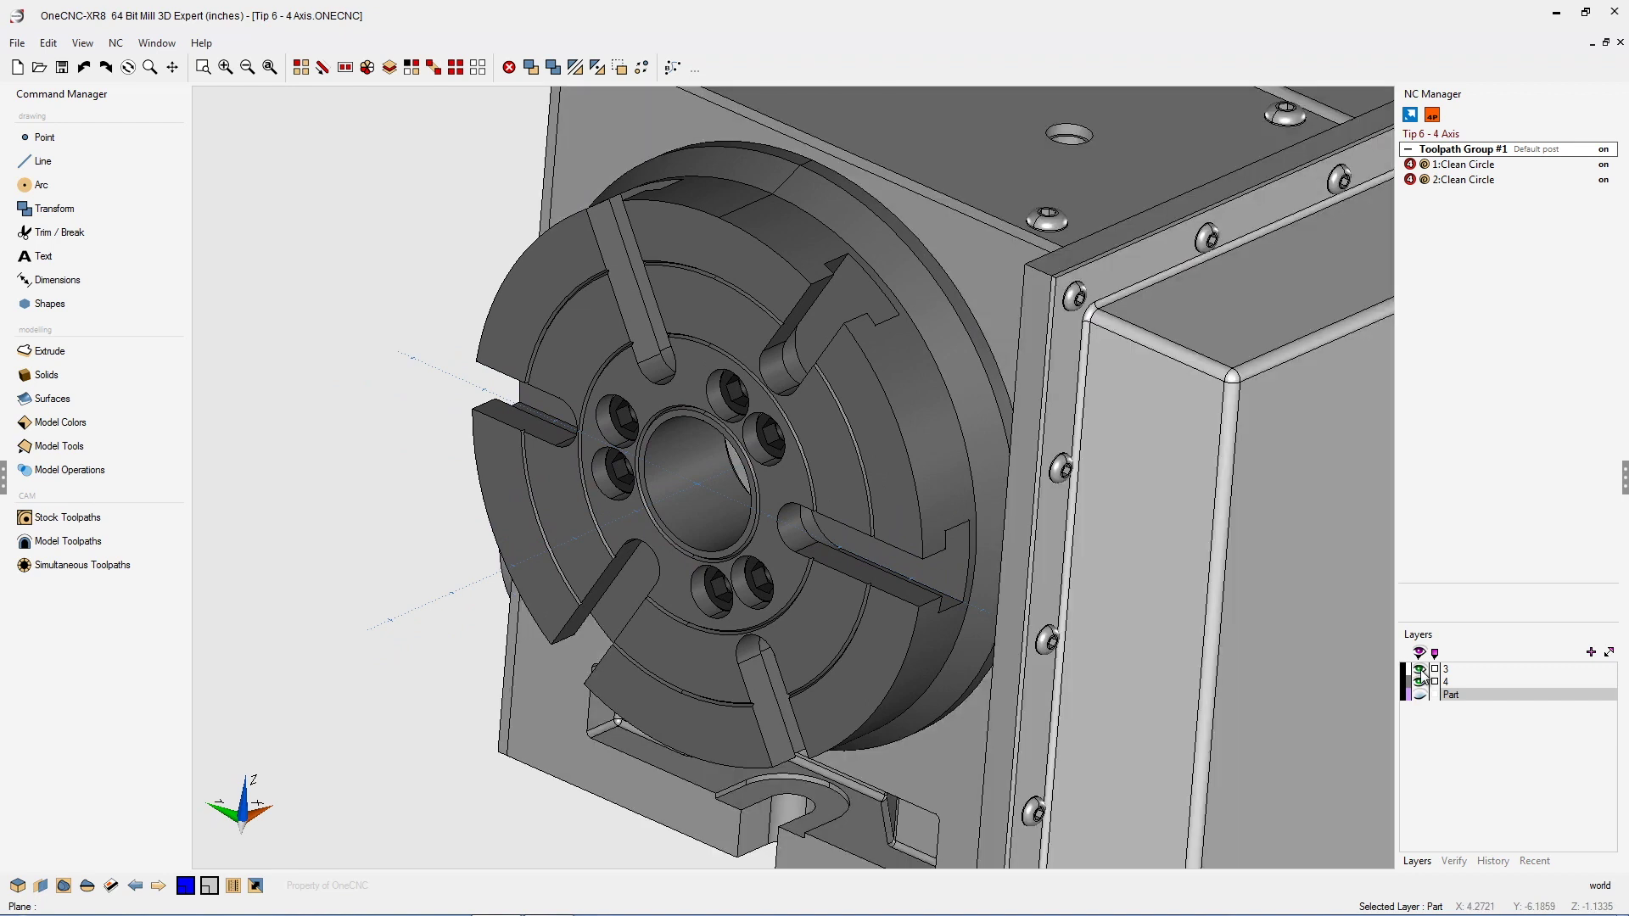
left_click(1420, 670)
left_click(1420, 669)
left_click(1420, 669)
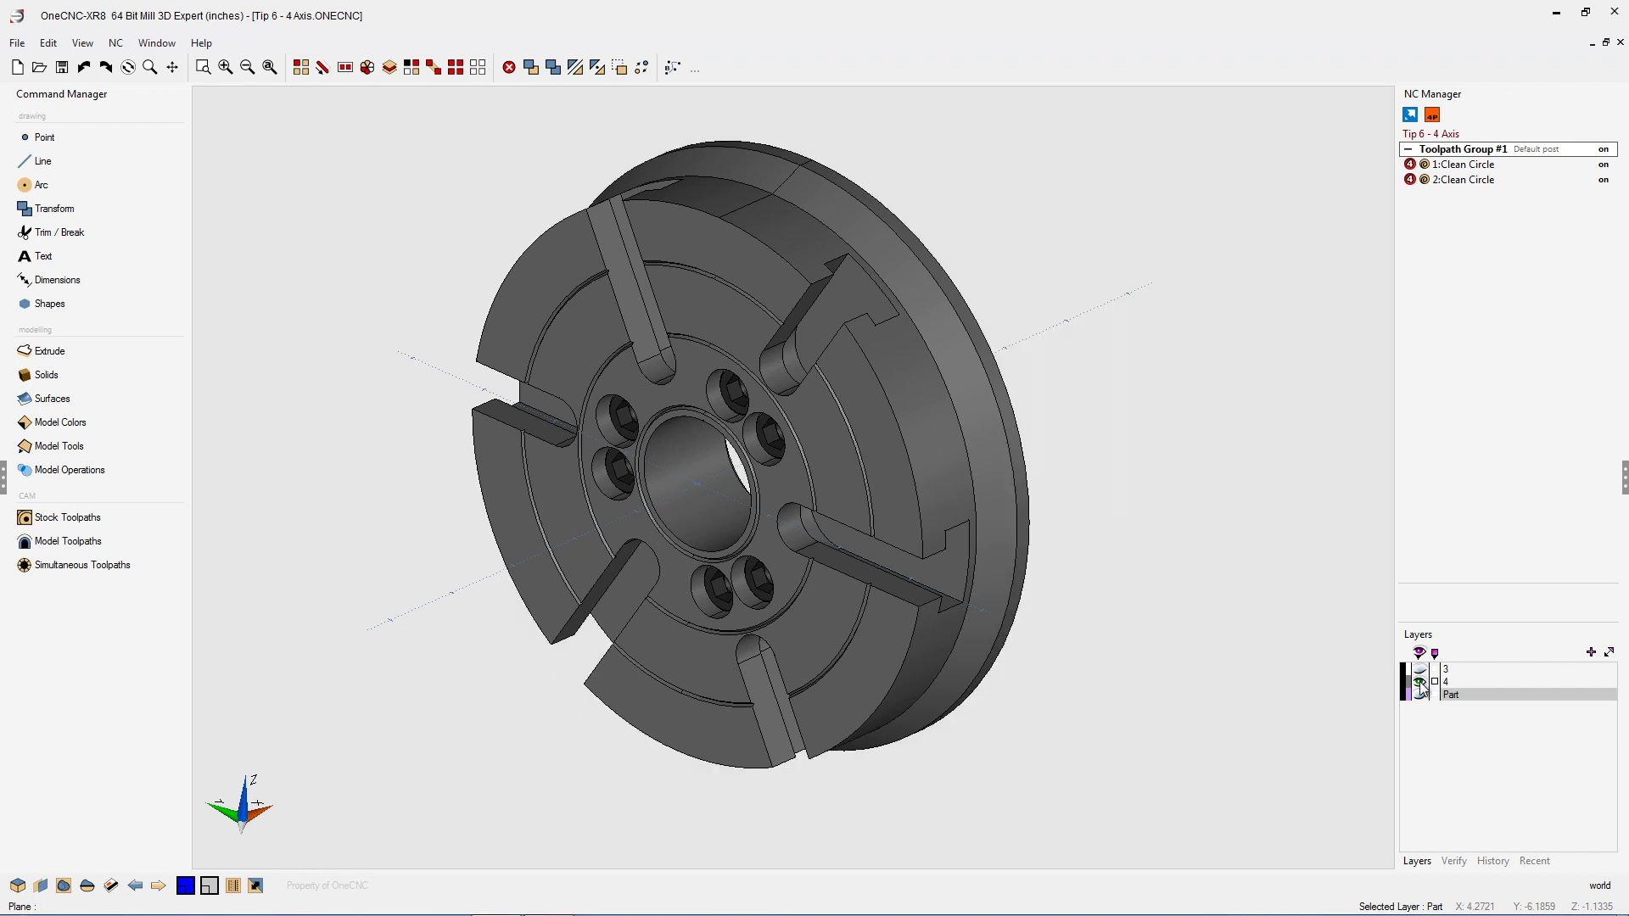
left_click(1420, 682)
left_click(1419, 681)
left_click(1421, 683)
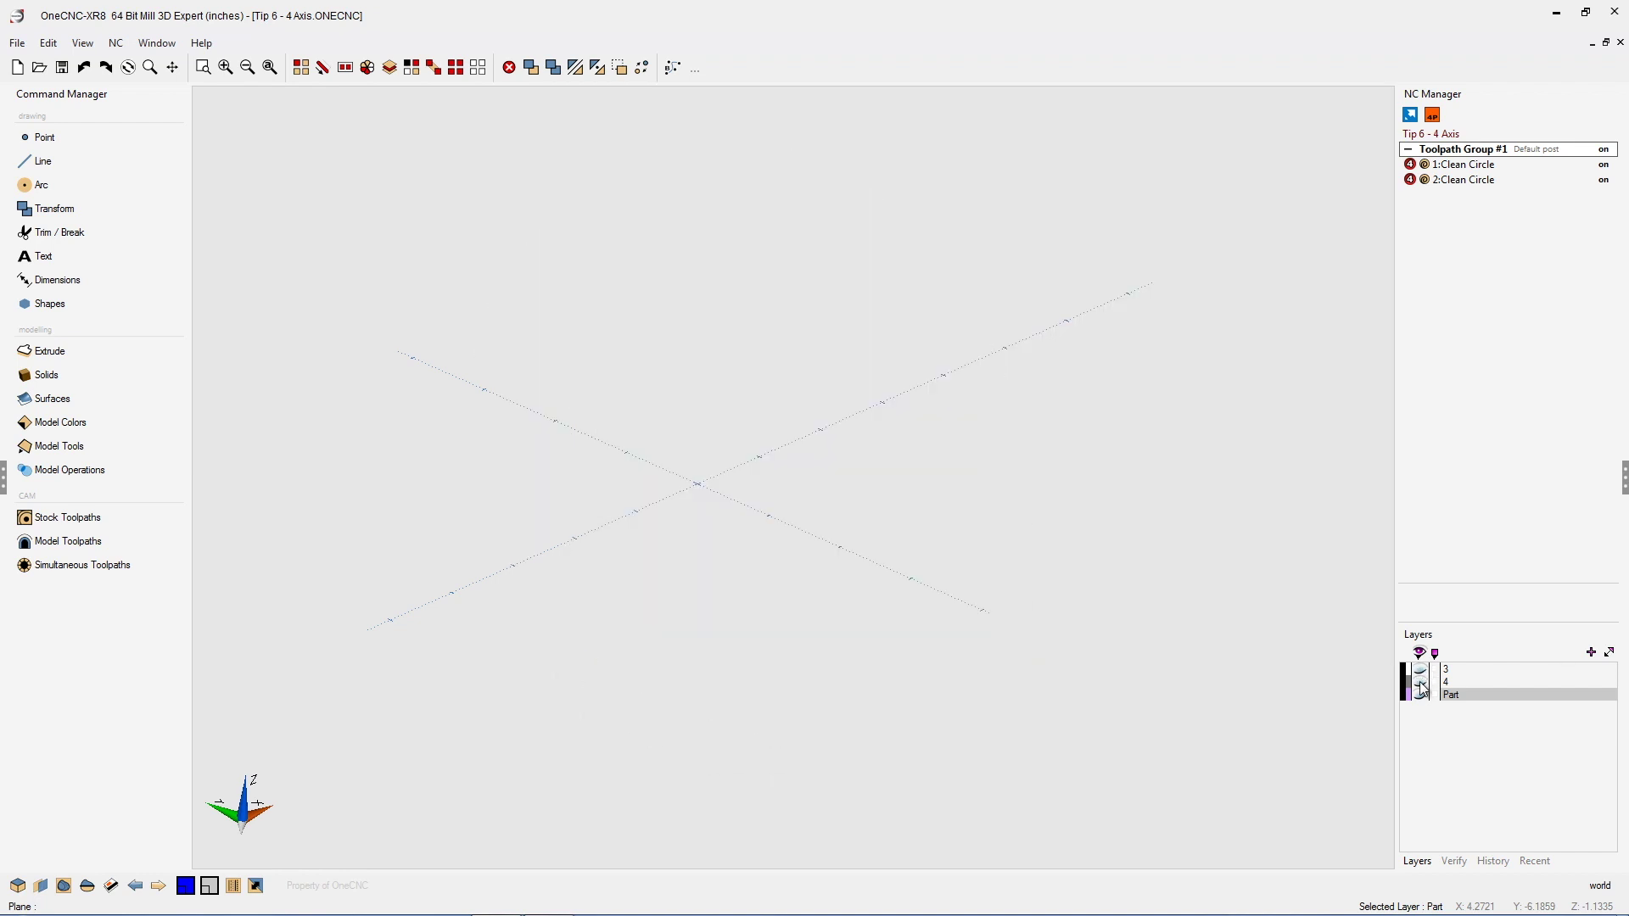
left_click(1421, 682)
left_click(1420, 683)
left_click(1420, 683)
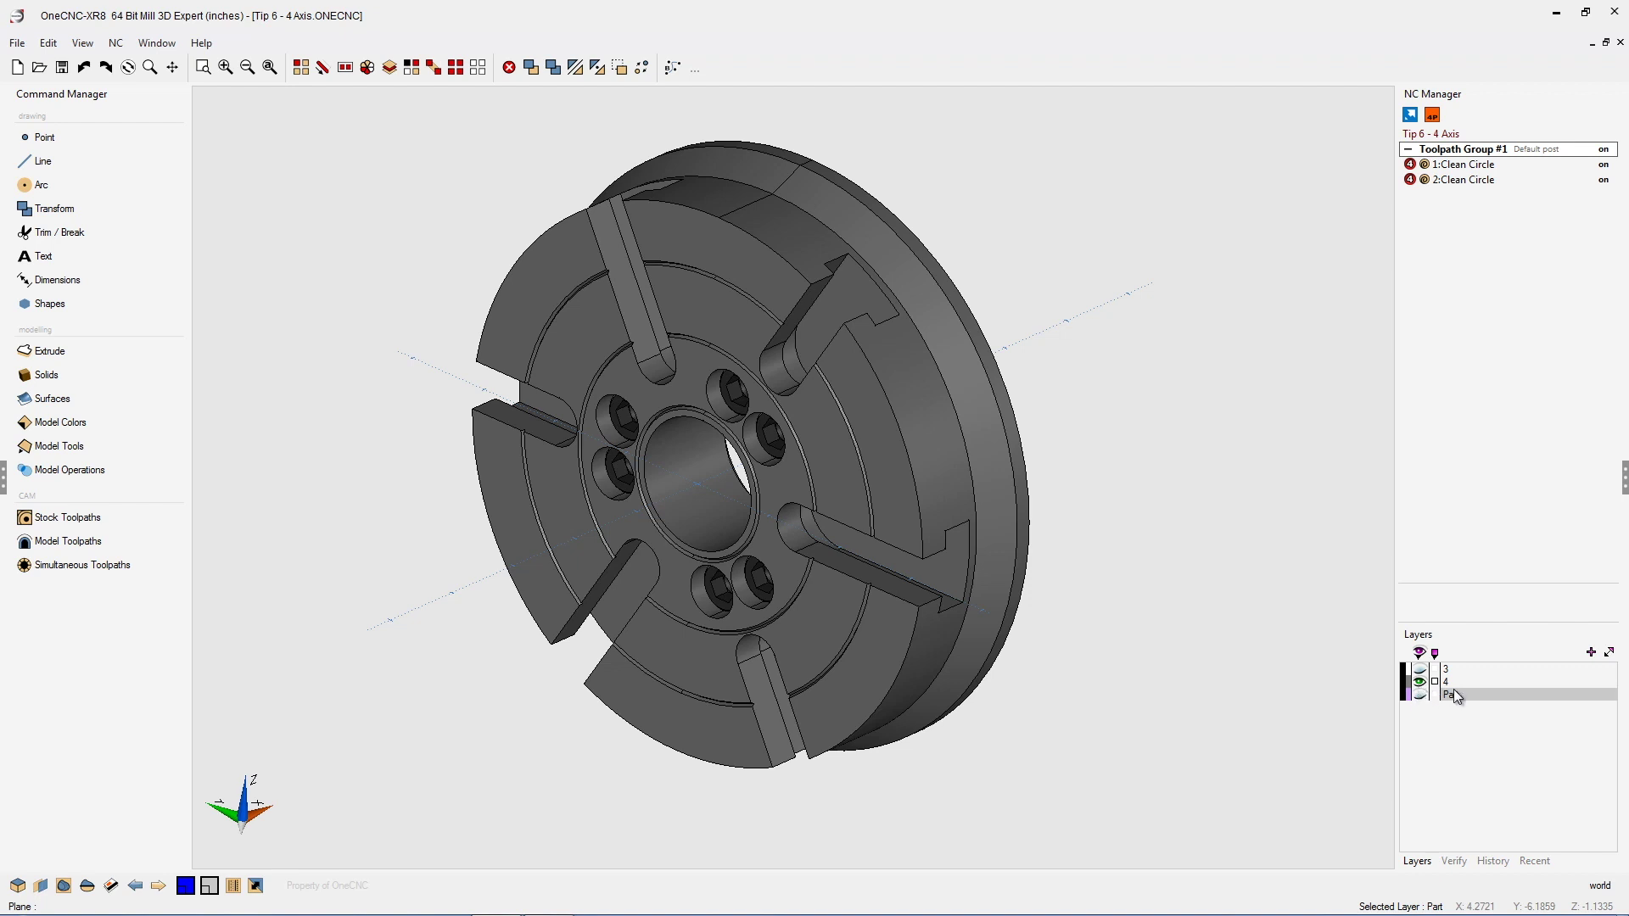
left_click(1420, 696)
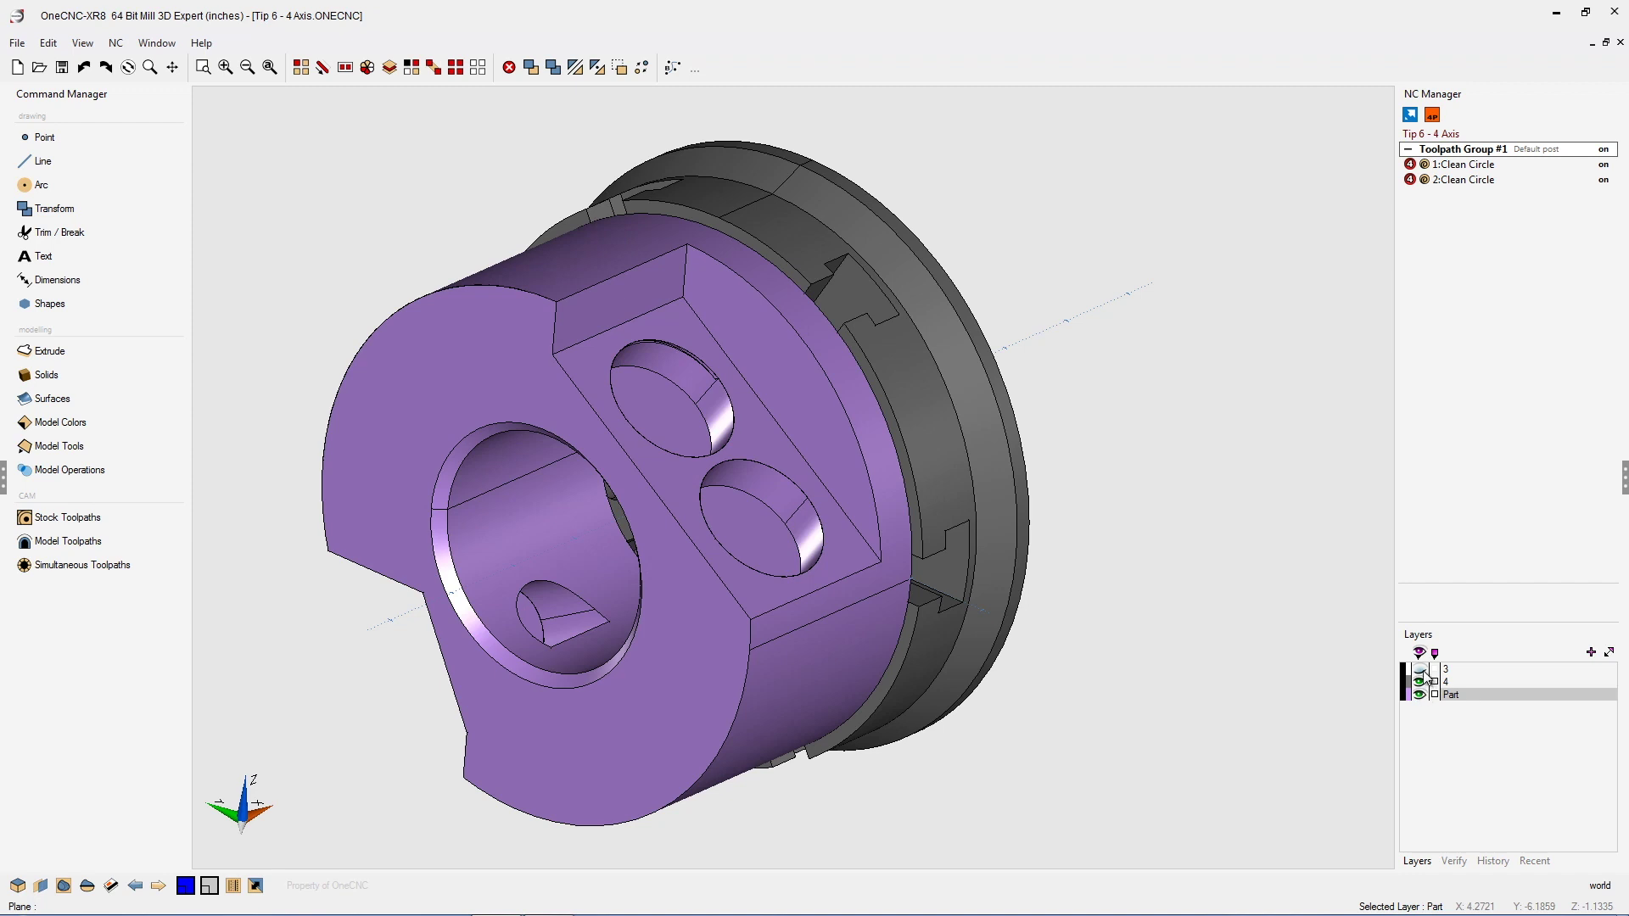
Show layer 3's rotary table body again, zoom out, and open Toolpath Group #1's context menu
left_click(1422, 671)
scroll(910, 593, "down", 5)
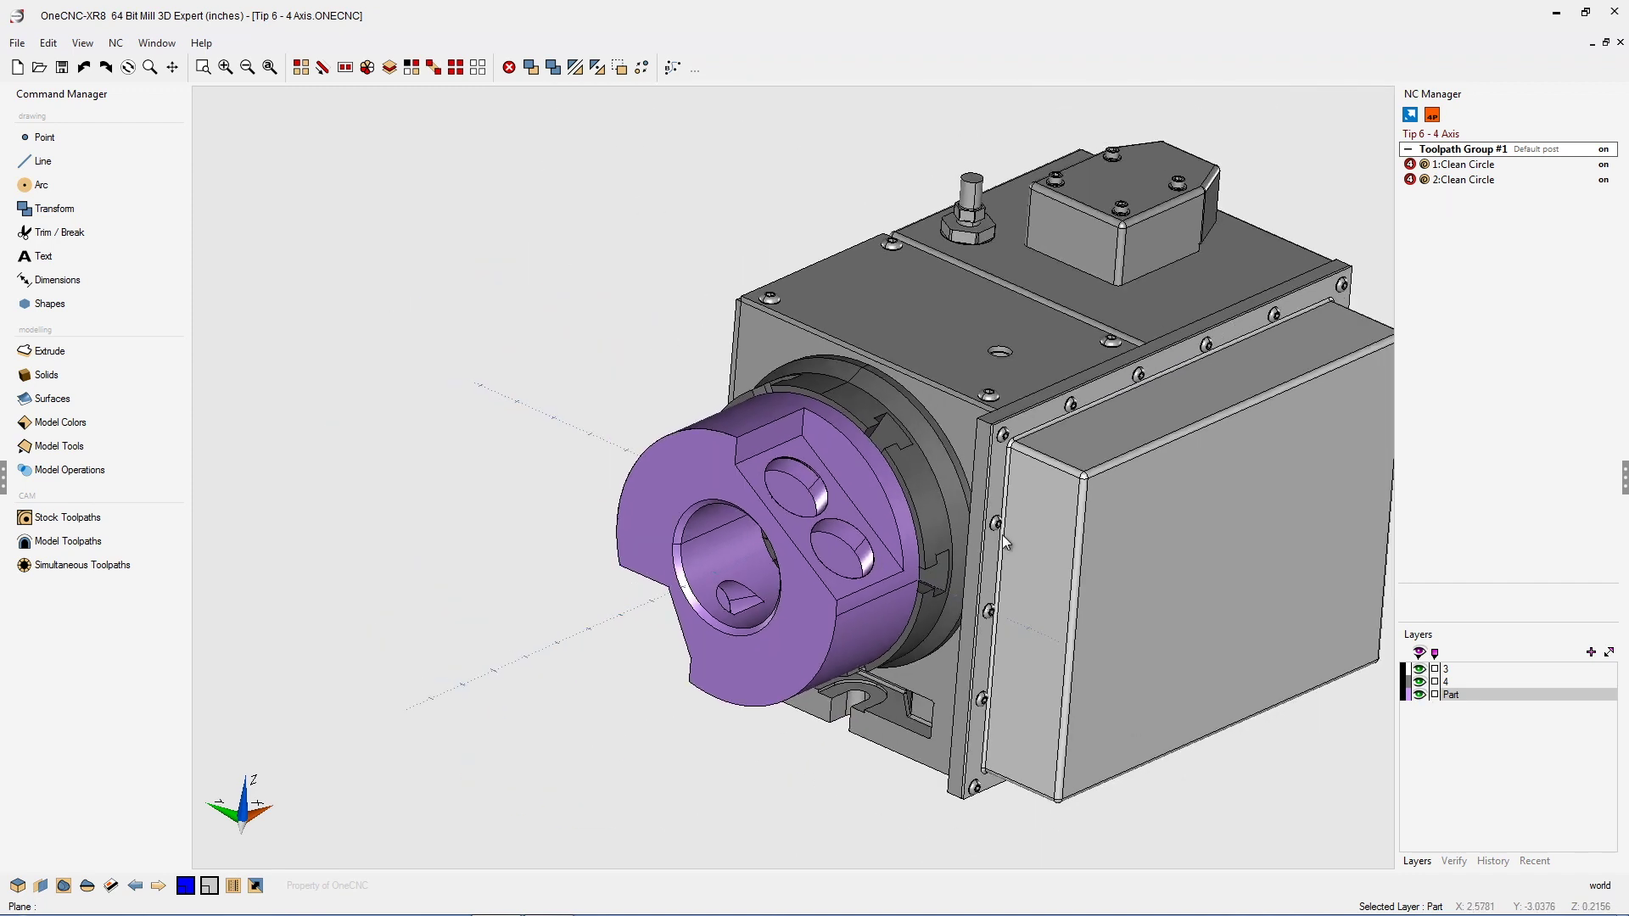
right_click(1470, 154)
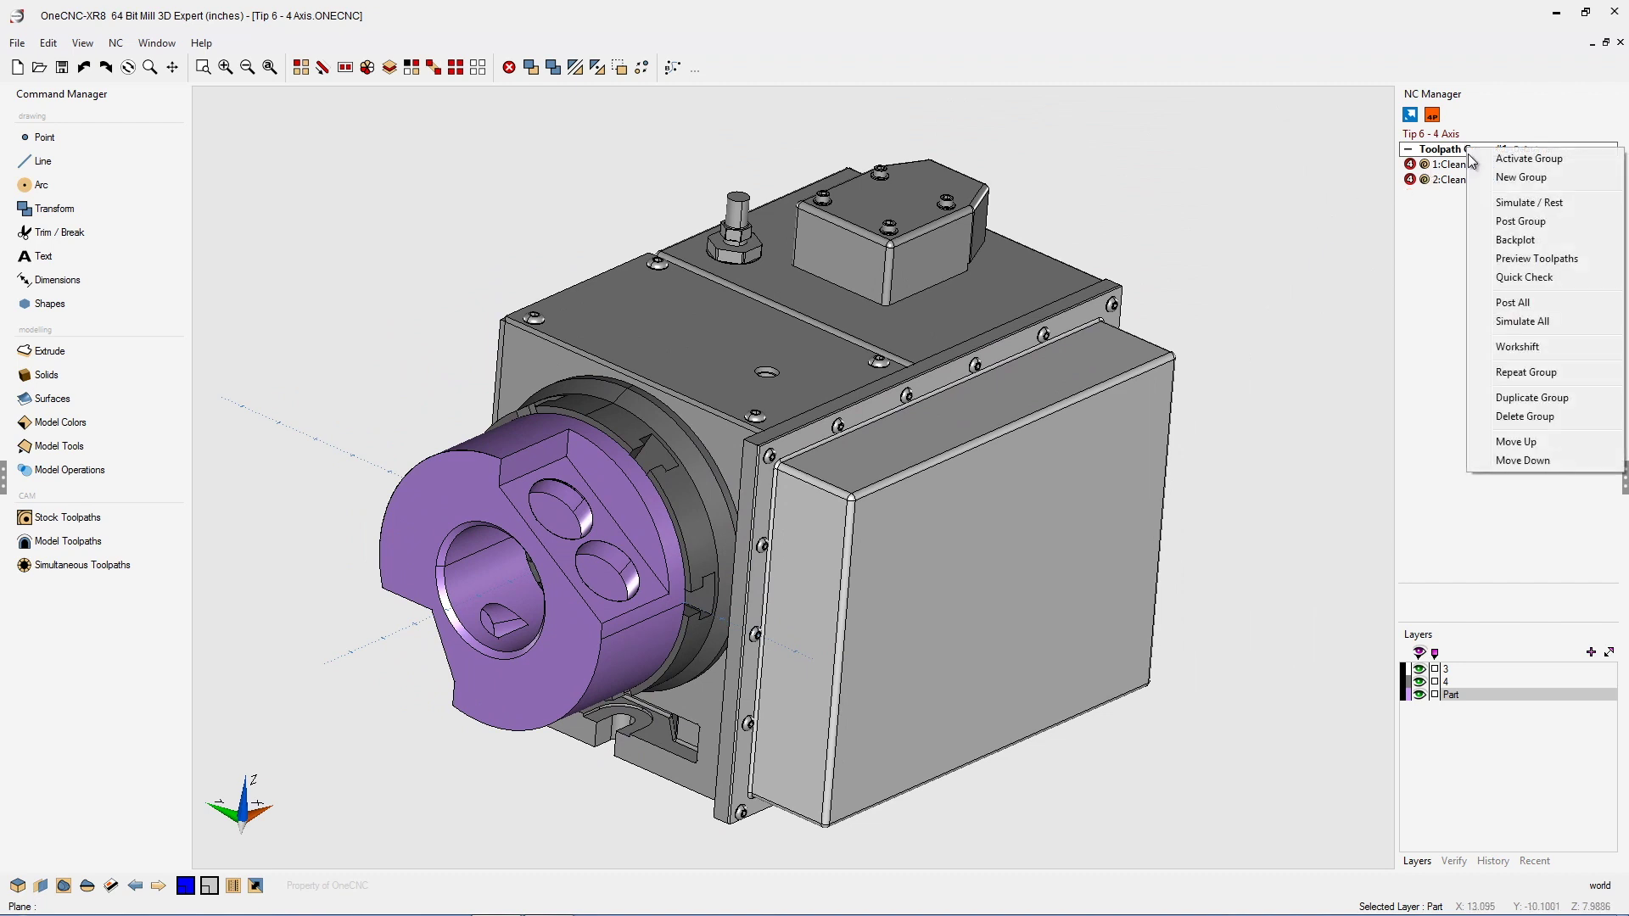
Run Quick Check on Toolpath Group #1, fit the fixture, replay the simulation, then close Live Preview
left_click(1525, 278)
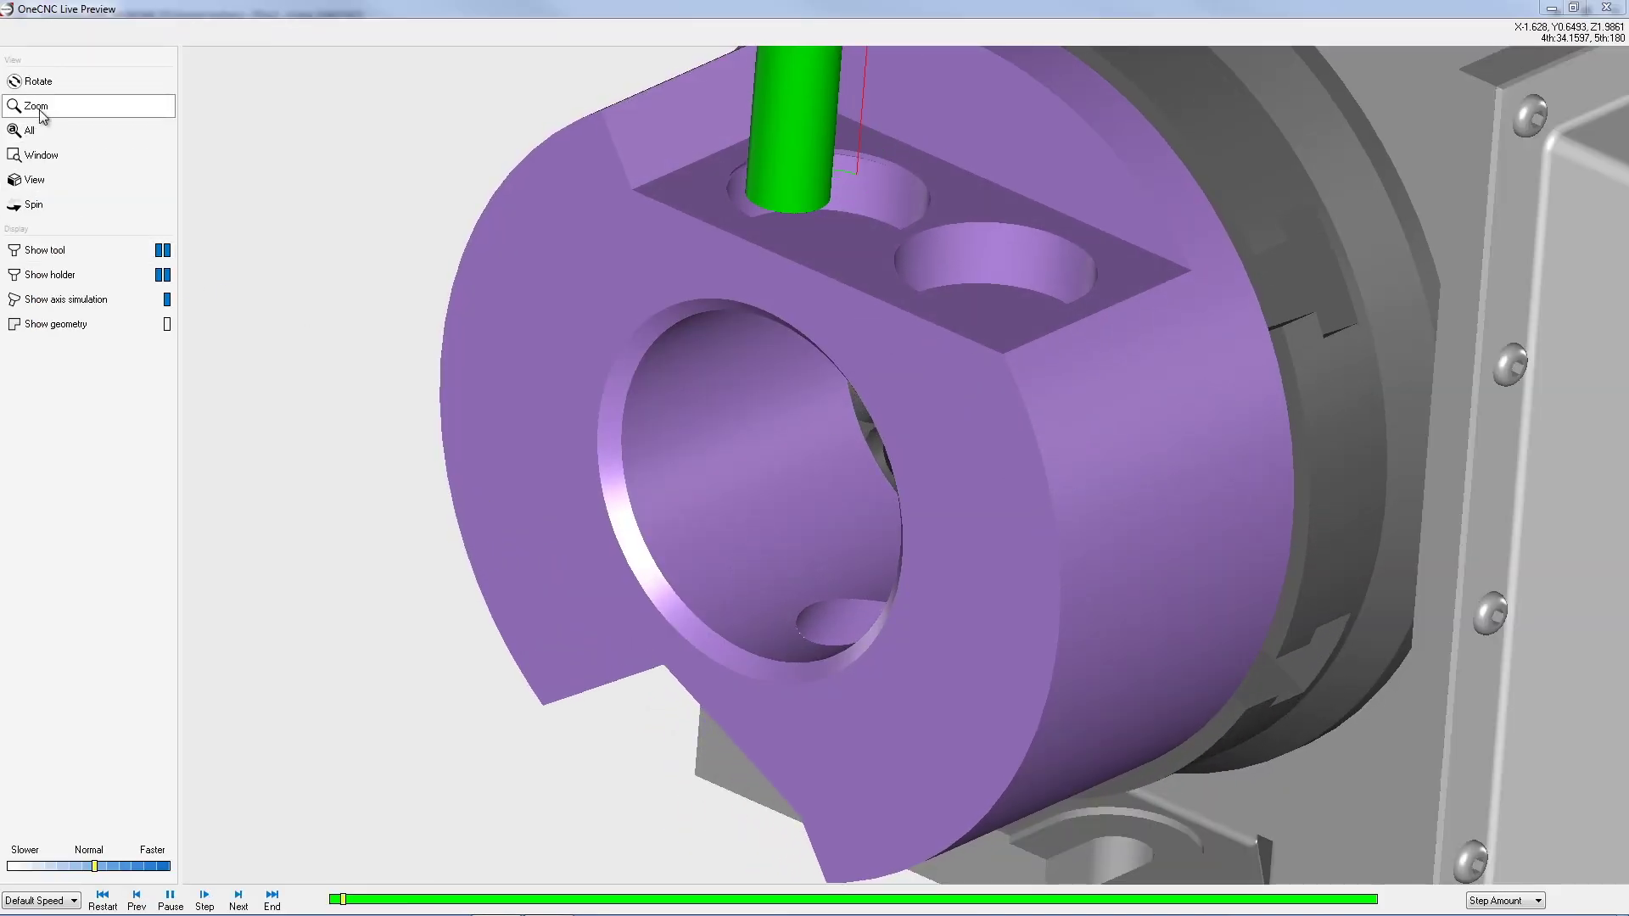
left_click(38, 106)
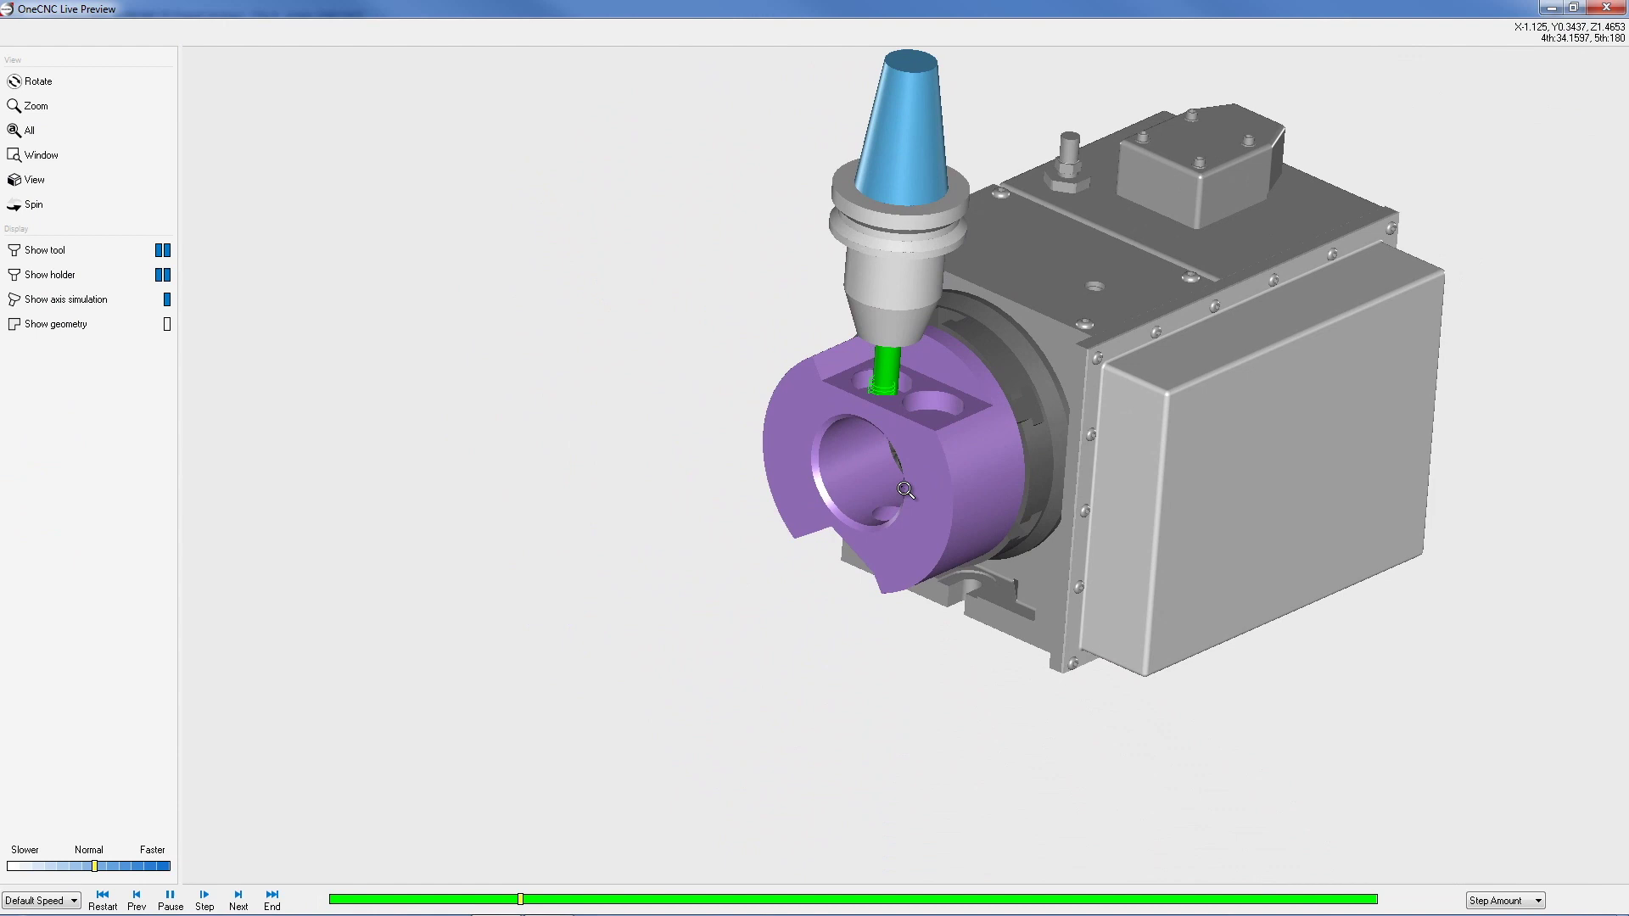
left_click(102, 897)
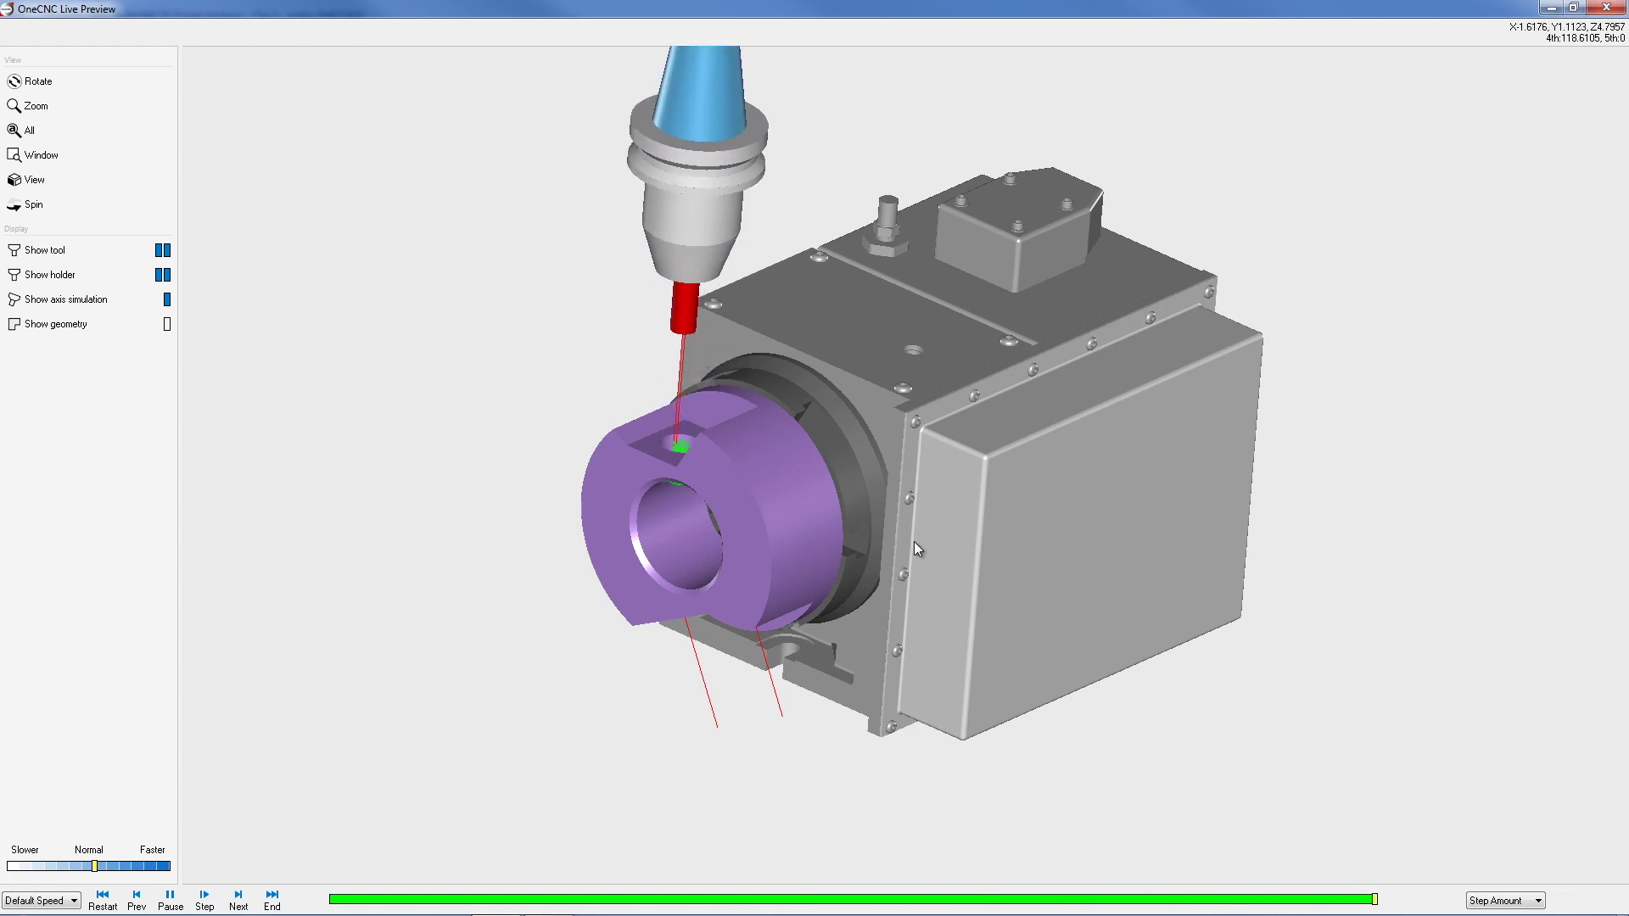
left_click(1606, 8)
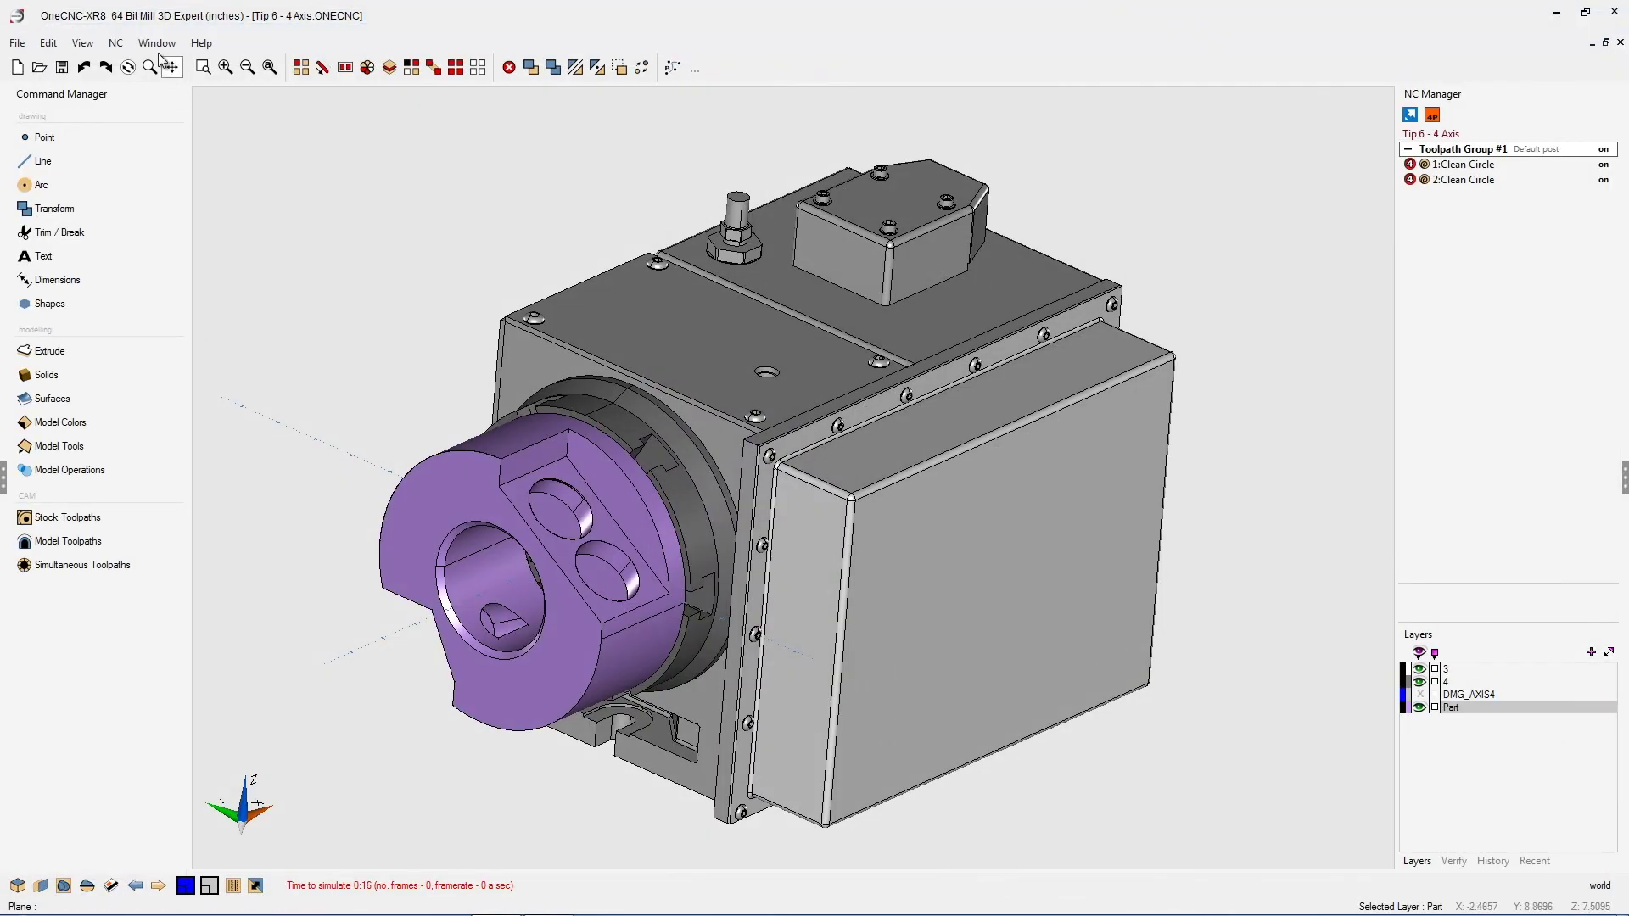
Switch to the Tip 6 - 5 Axis trunnion document and orbit it slightly
left_click(157, 44)
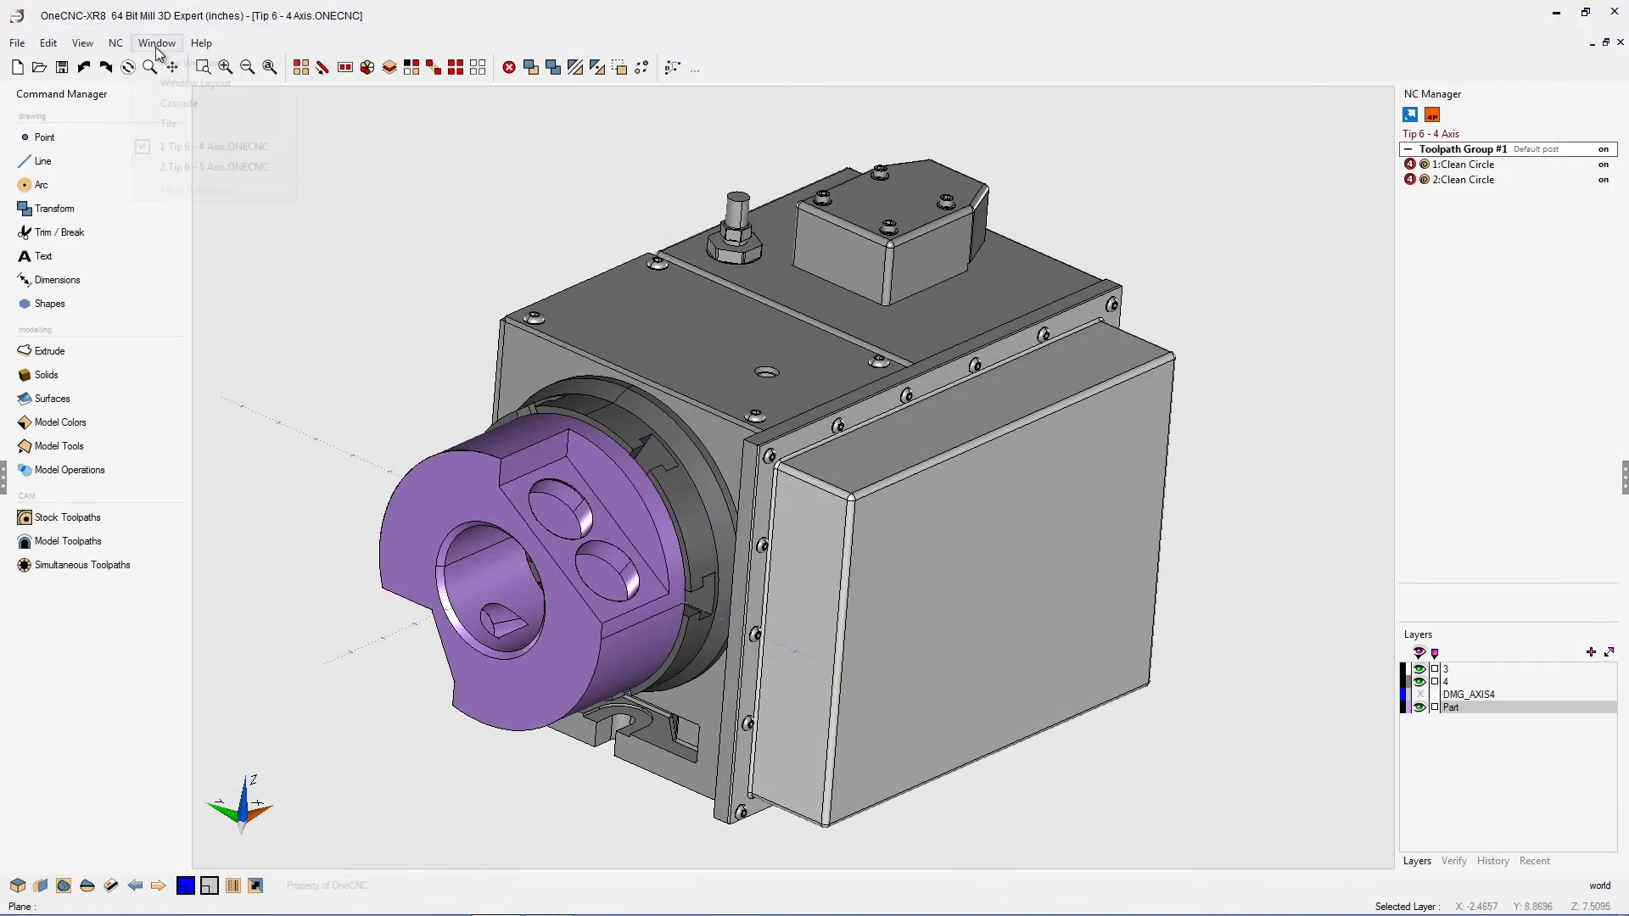
left_click(195, 167)
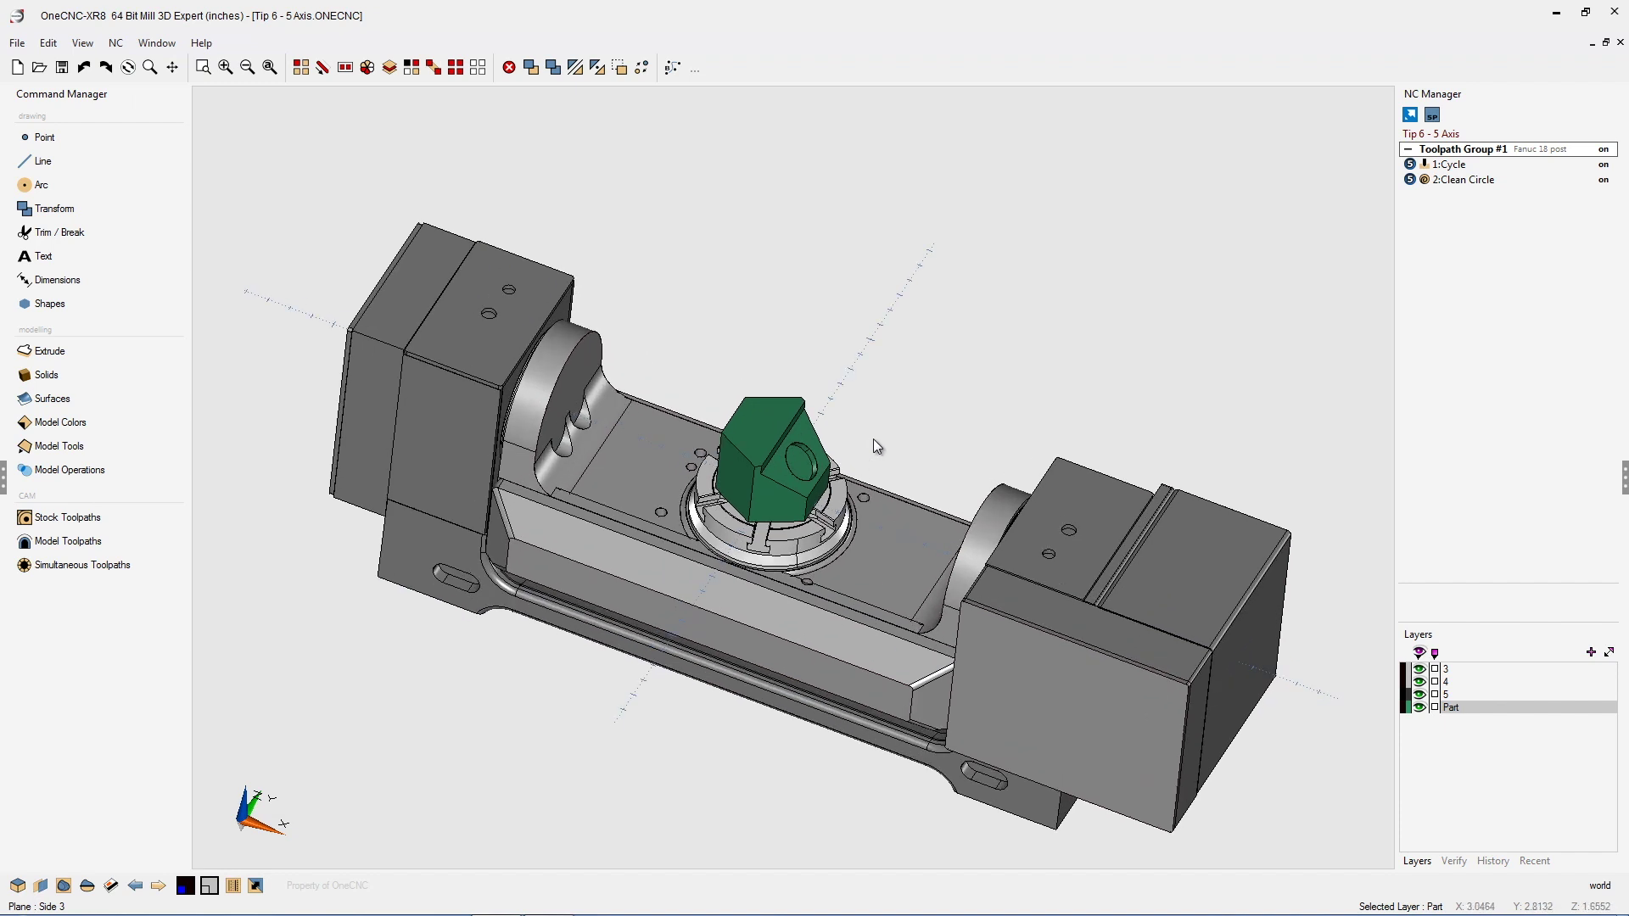
middle_click_drag(874, 441, 829, 447)
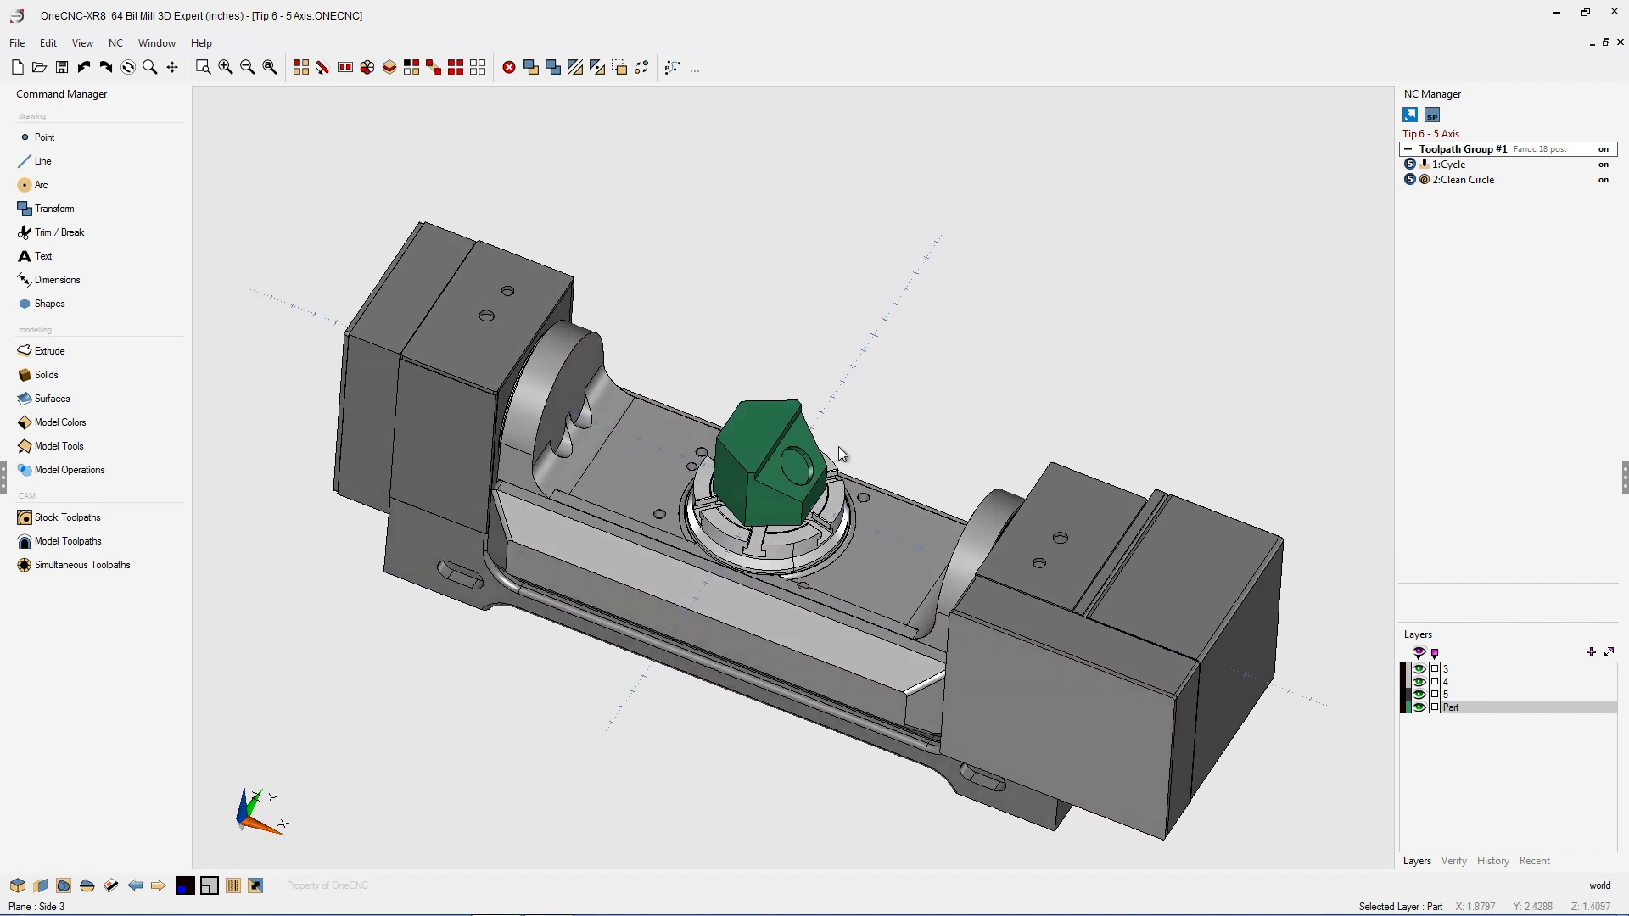
Toggle layer 3's end blocks off and on repeatedly to inspect the trunnion
left_click(1419, 668)
left_click(1420, 669)
left_click(1420, 669)
left_click(1419, 668)
left_click(1419, 668)
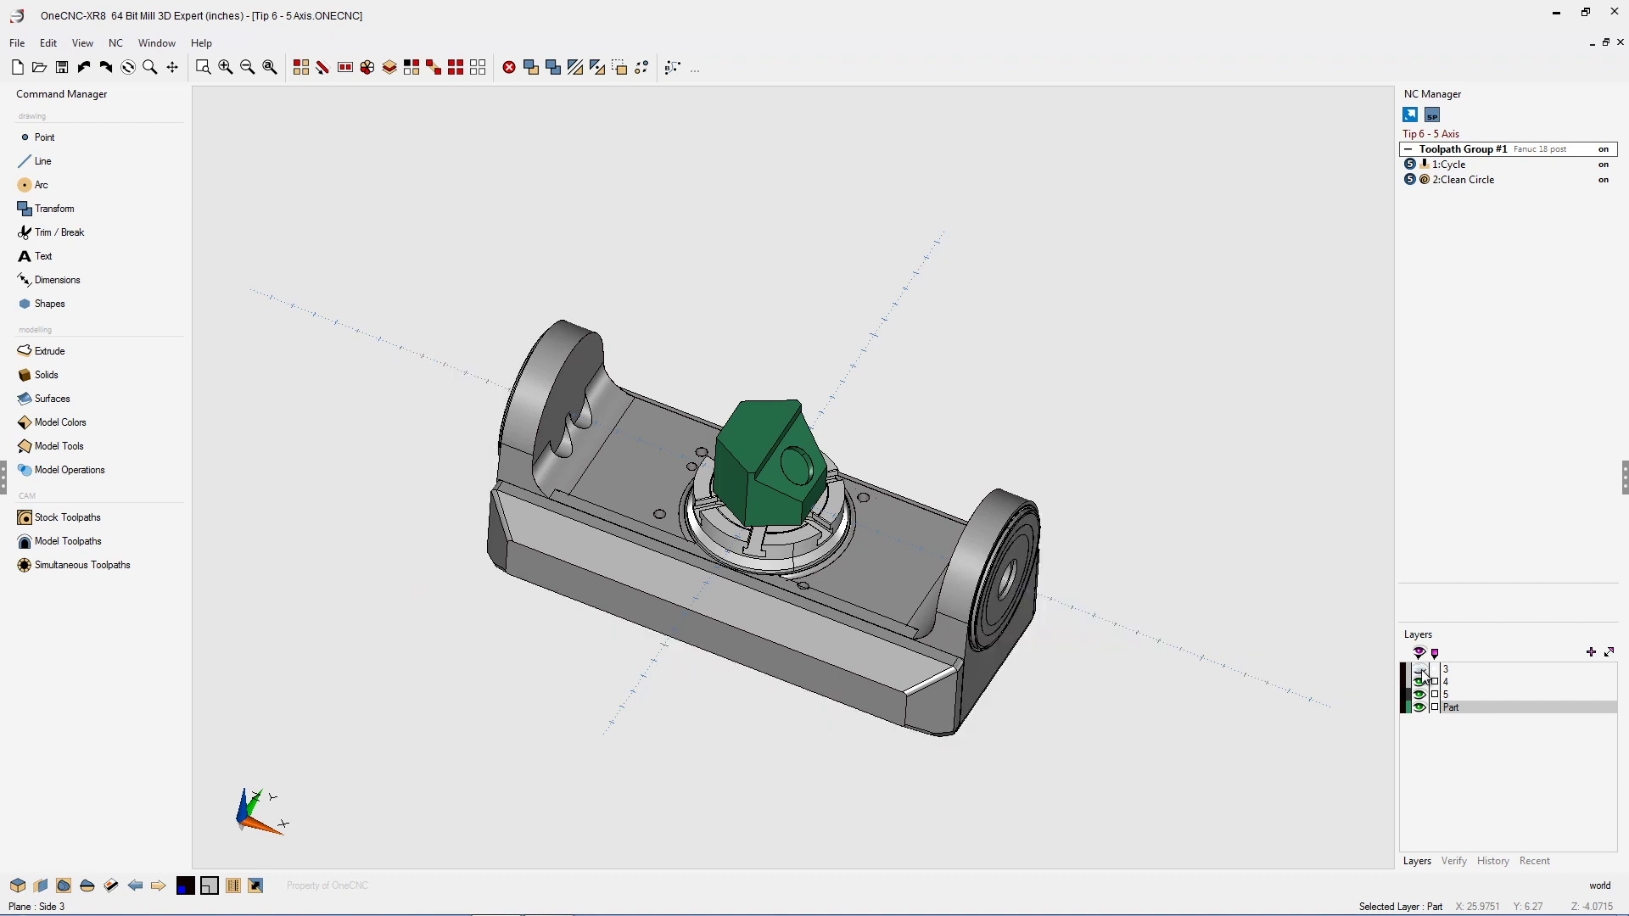
left_click(1420, 669)
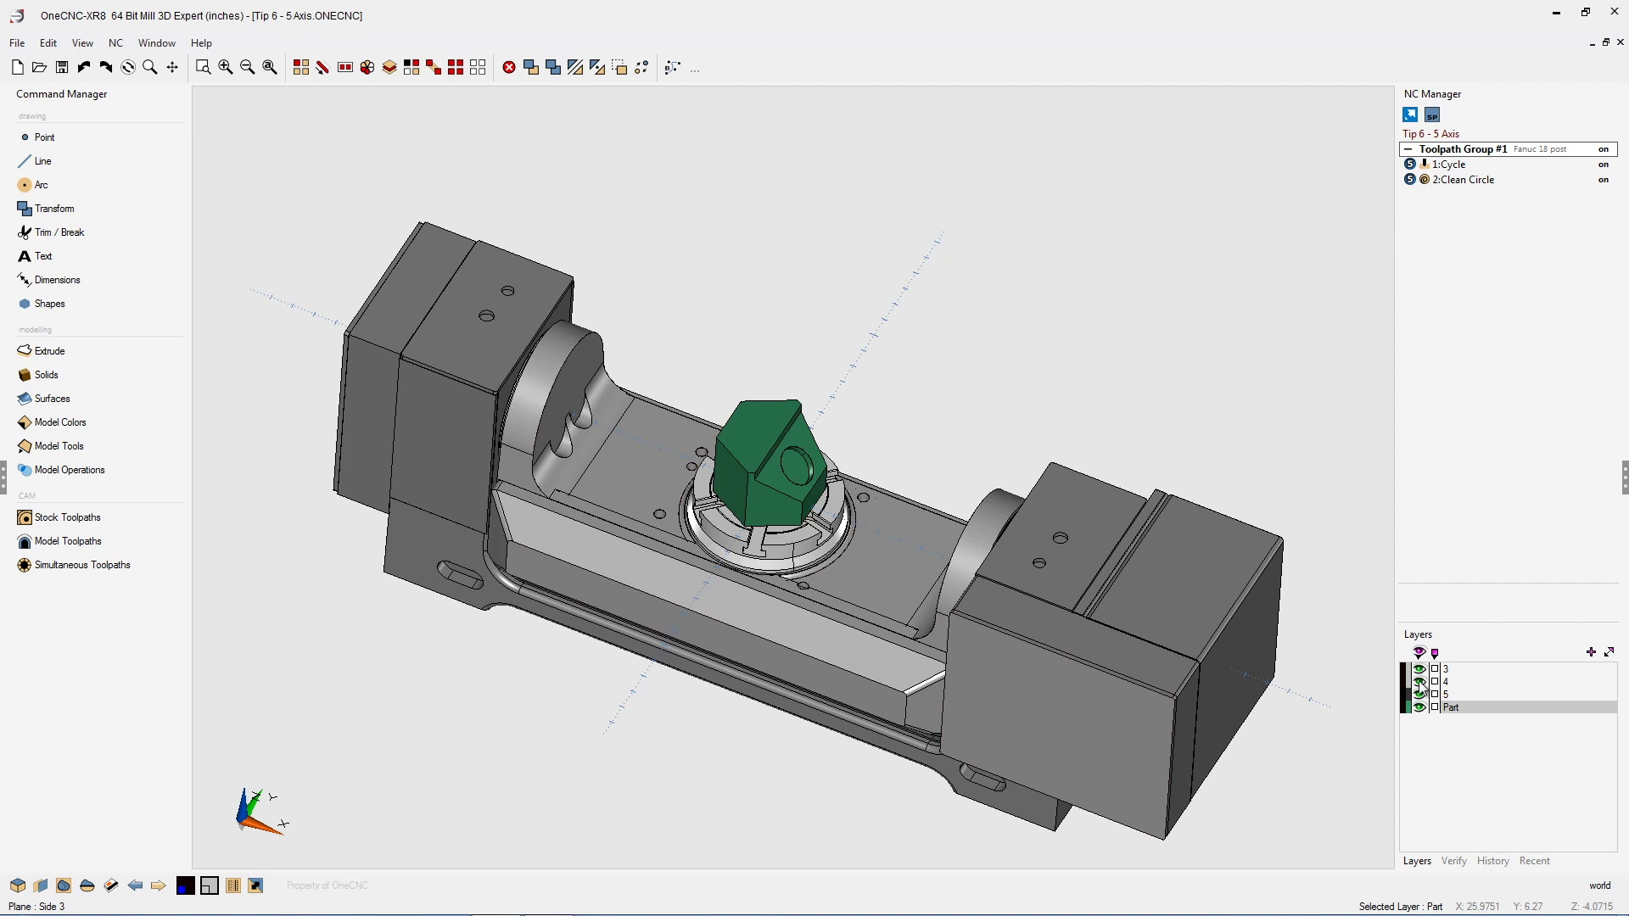
Toggle layer 4's trunnion body off and on to see underneath it
left_click(1419, 681)
left_click(1419, 681)
left_click(1419, 681)
left_click(1420, 681)
left_click(1420, 682)
left_click(1420, 681)
Toggle layer 5's chuck off and on, leaving it visible
left_click(1419, 694)
left_click(1420, 694)
left_click(1420, 694)
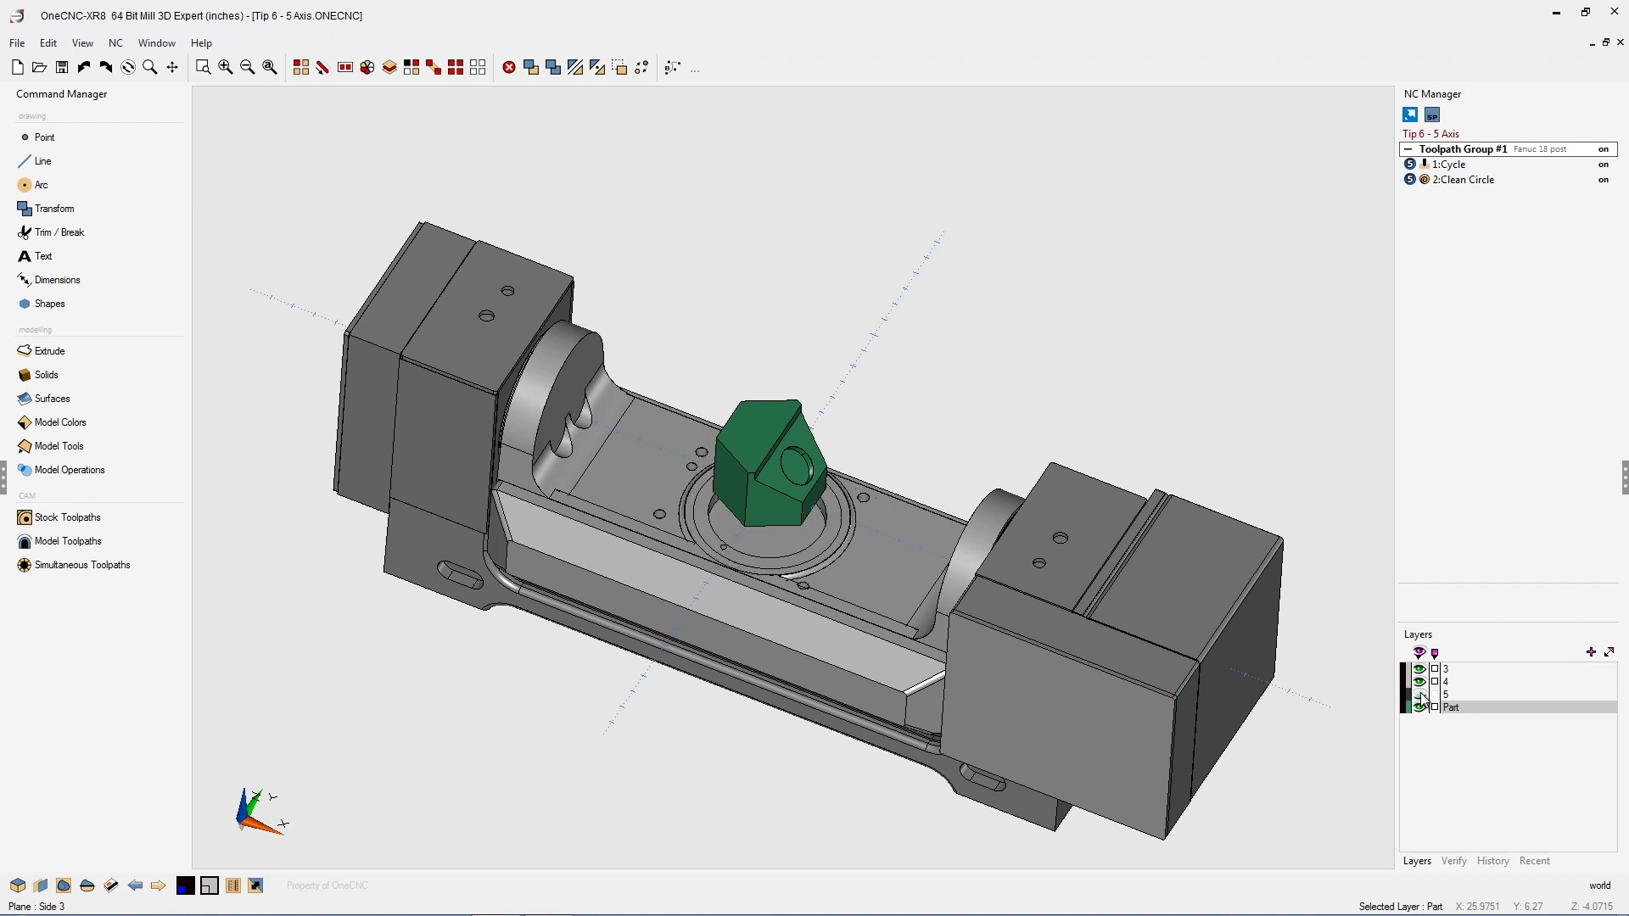
left_click(1420, 694)
left_click(1419, 694)
left_click(1419, 694)
left_click(1419, 694)
left_click(1419, 694)
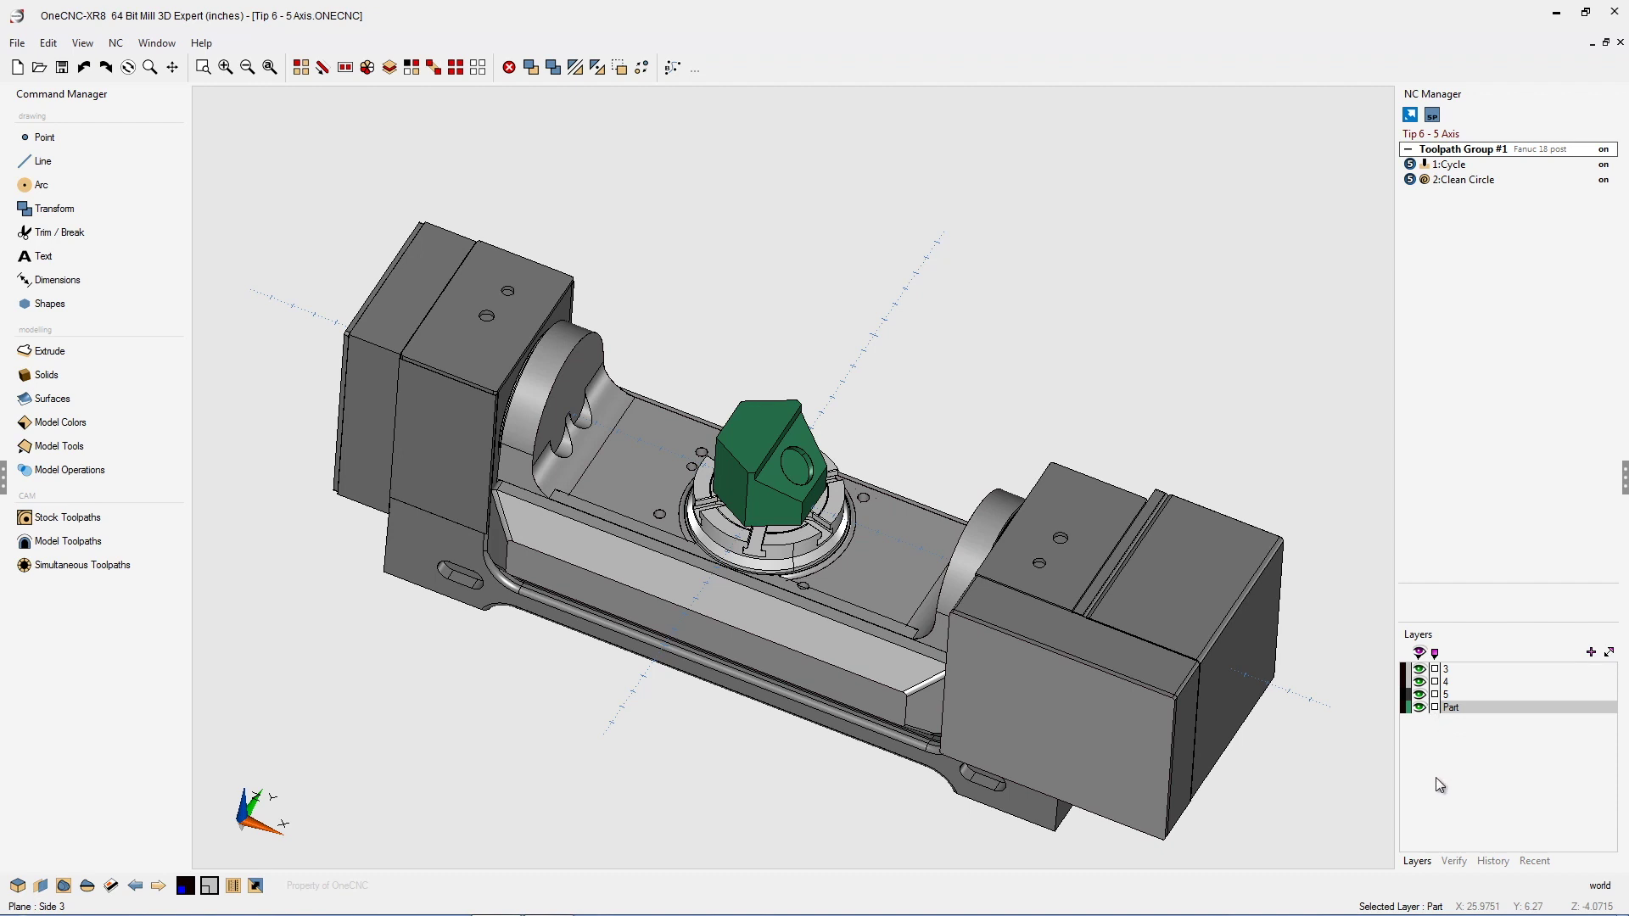
Hide layers 3, 5 and Part, leaving only layer 4's trunnion body
left_click(1419, 707)
left_click(1419, 708)
left_click(1420, 670)
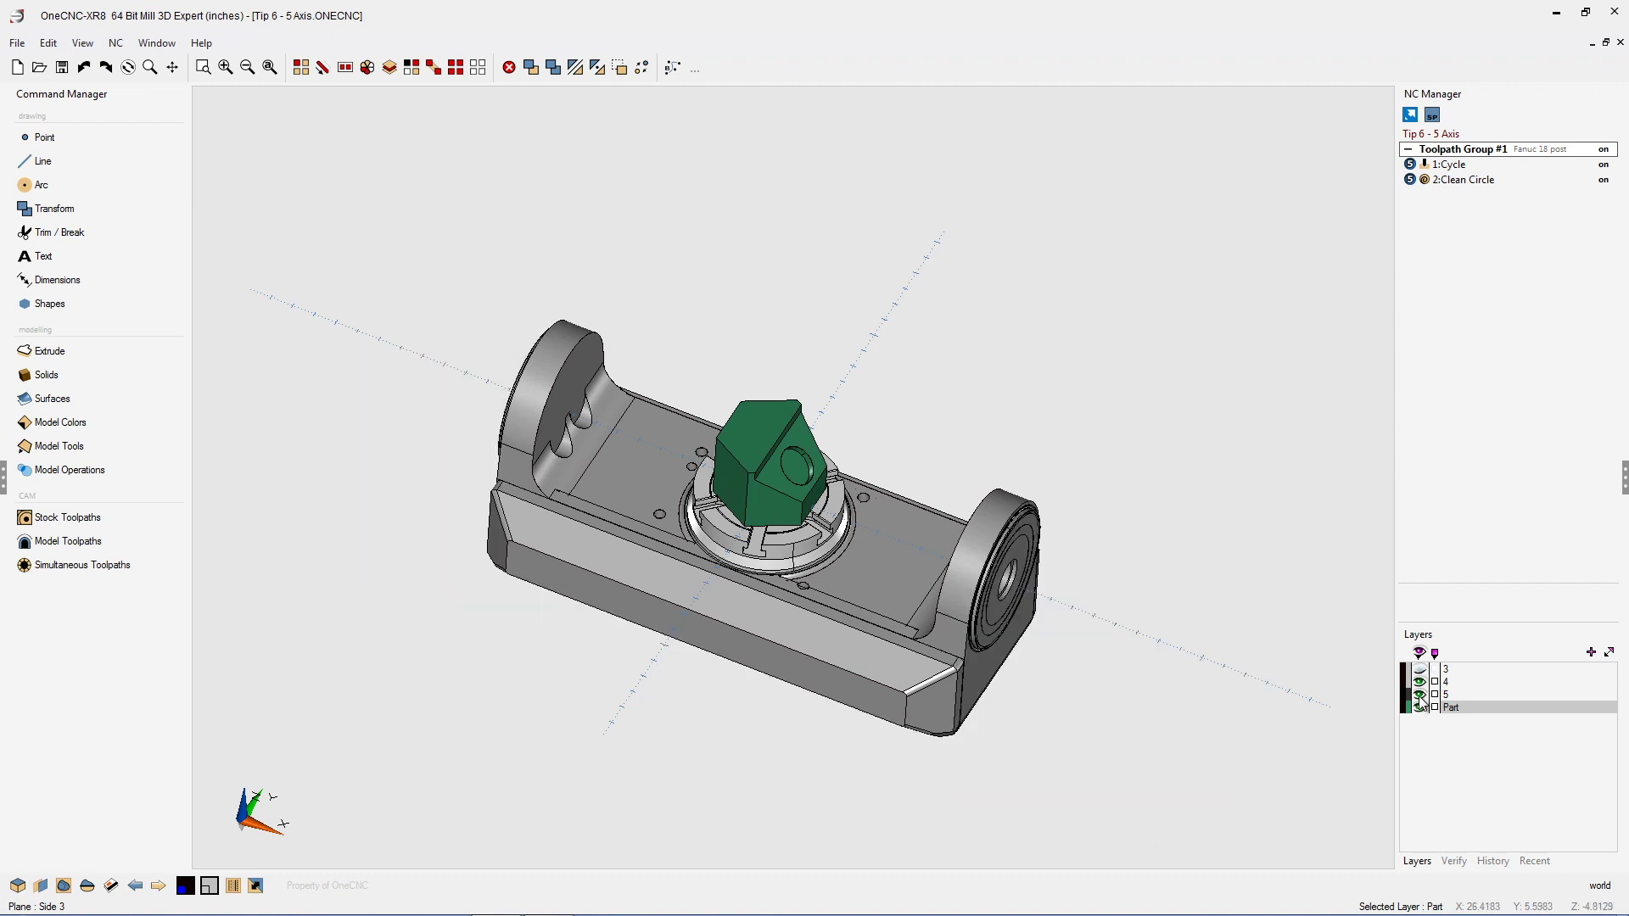
left_click(1420, 695)
left_click(1421, 708)
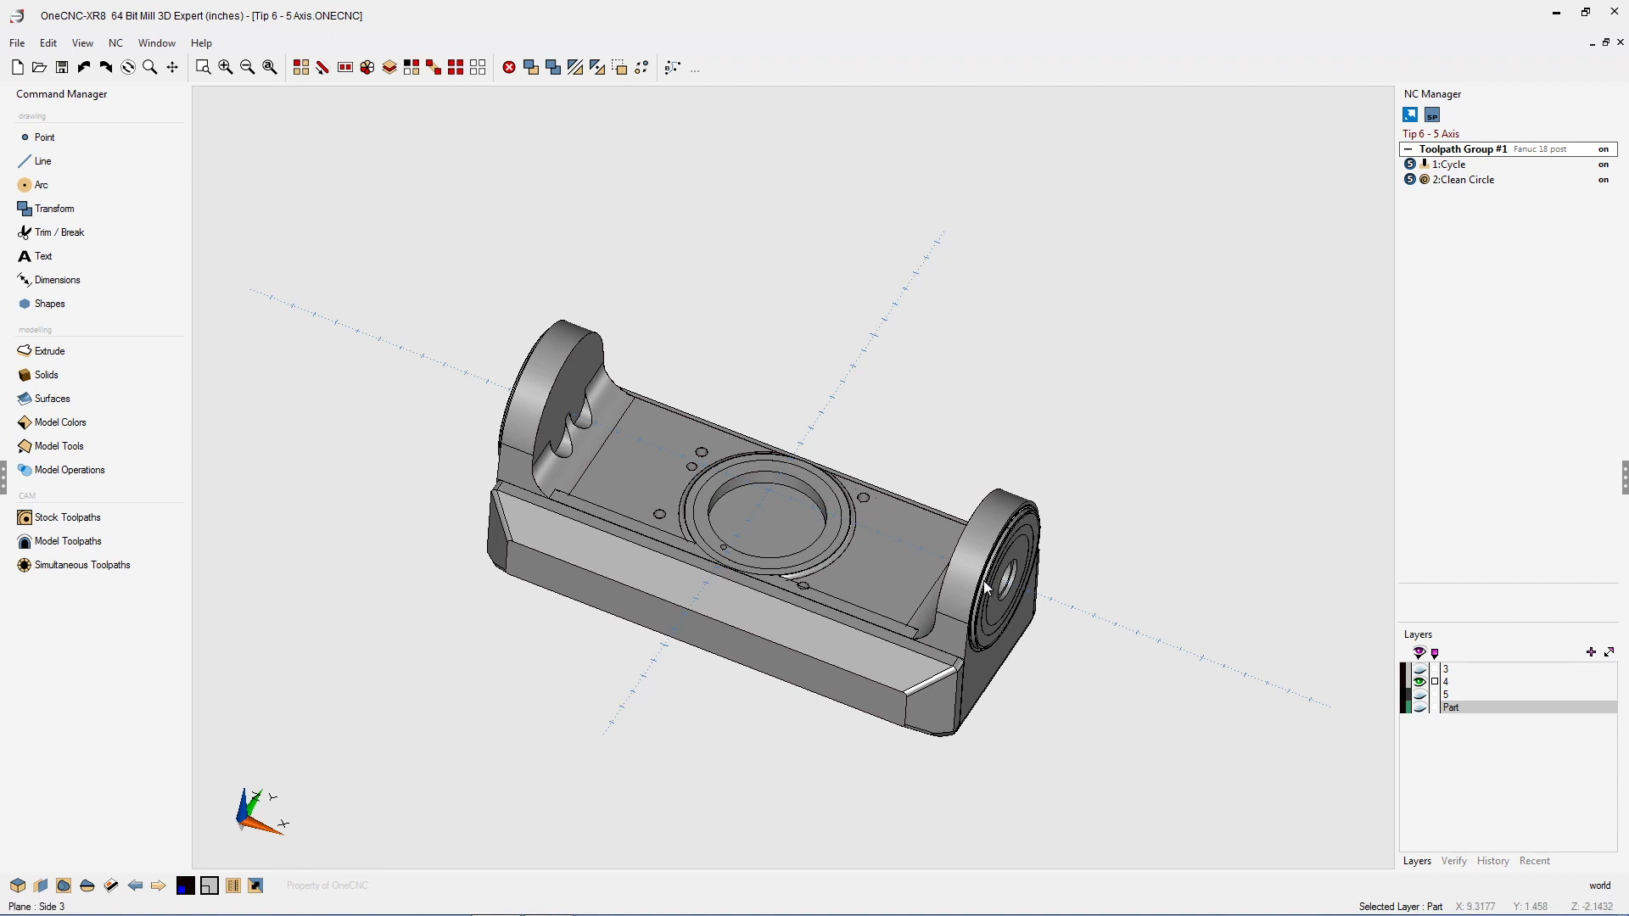
Inspect the trunnion body from several sides, then hide layer 4 and toggle layer 5
middle_click_drag(904, 543, 842, 547)
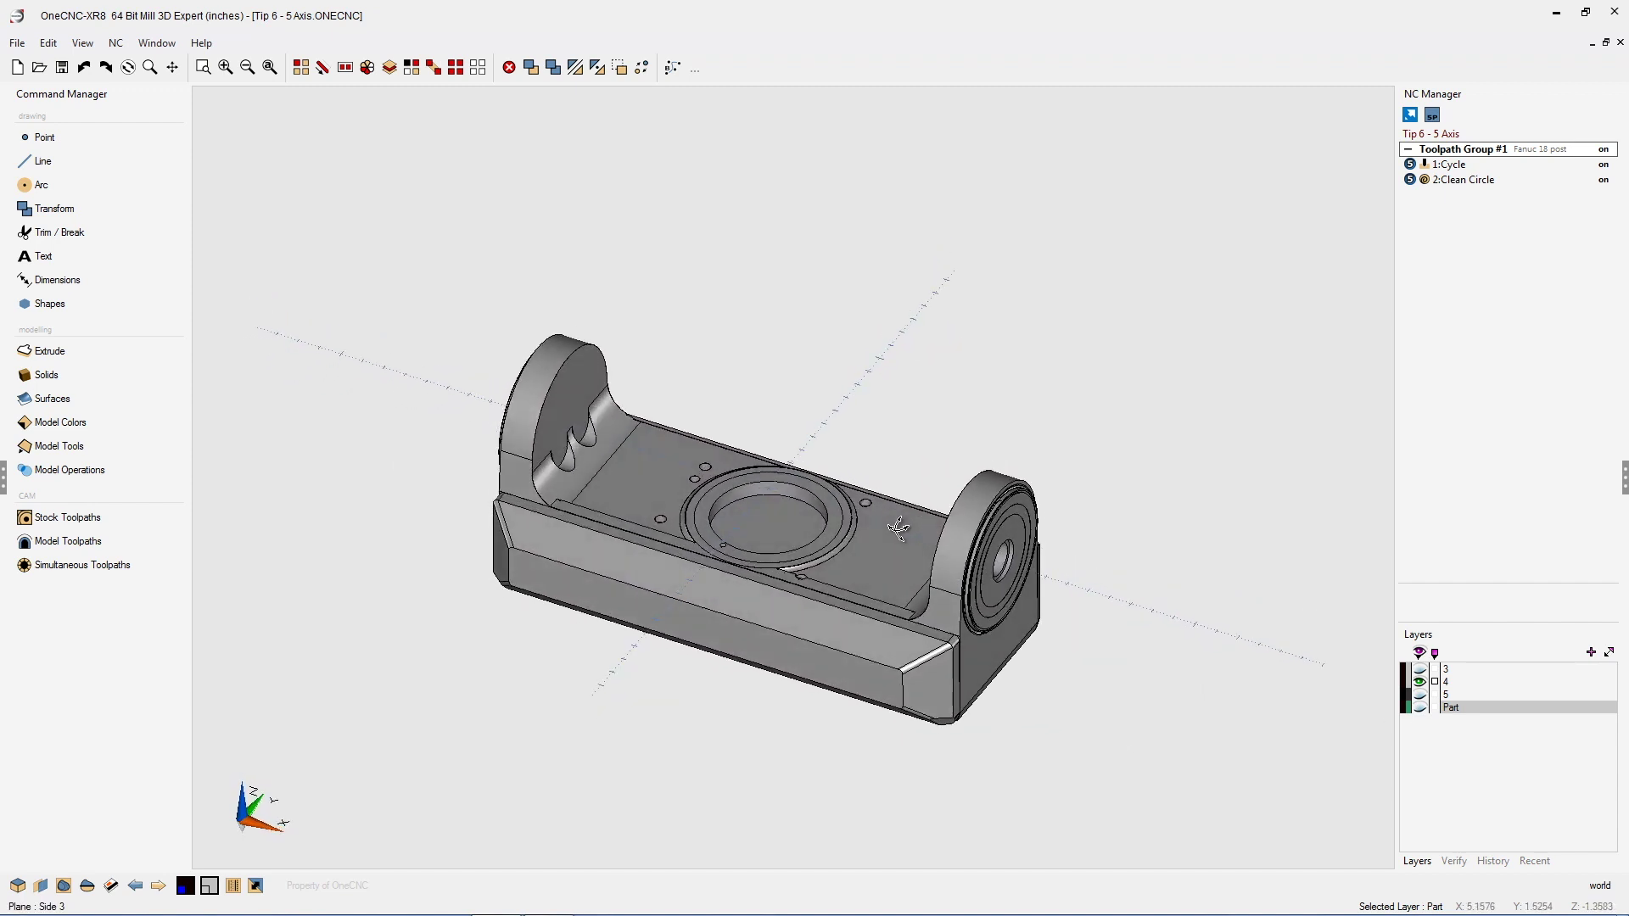
scroll(843, 548, "up", 1)
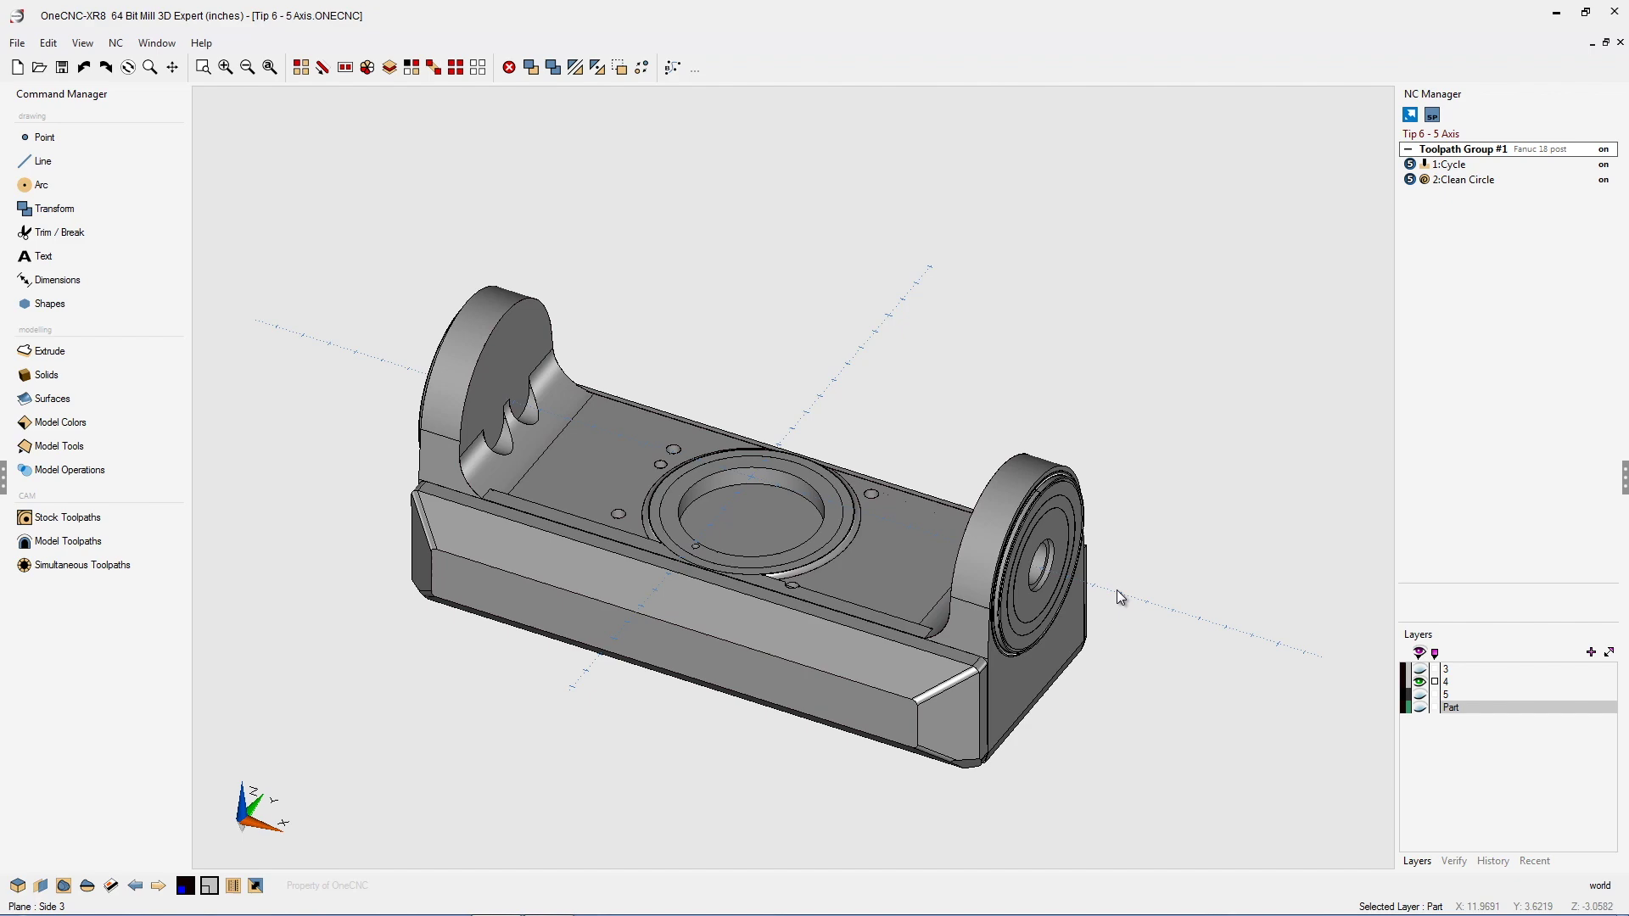
middle_click_drag(965, 573, 1149, 553)
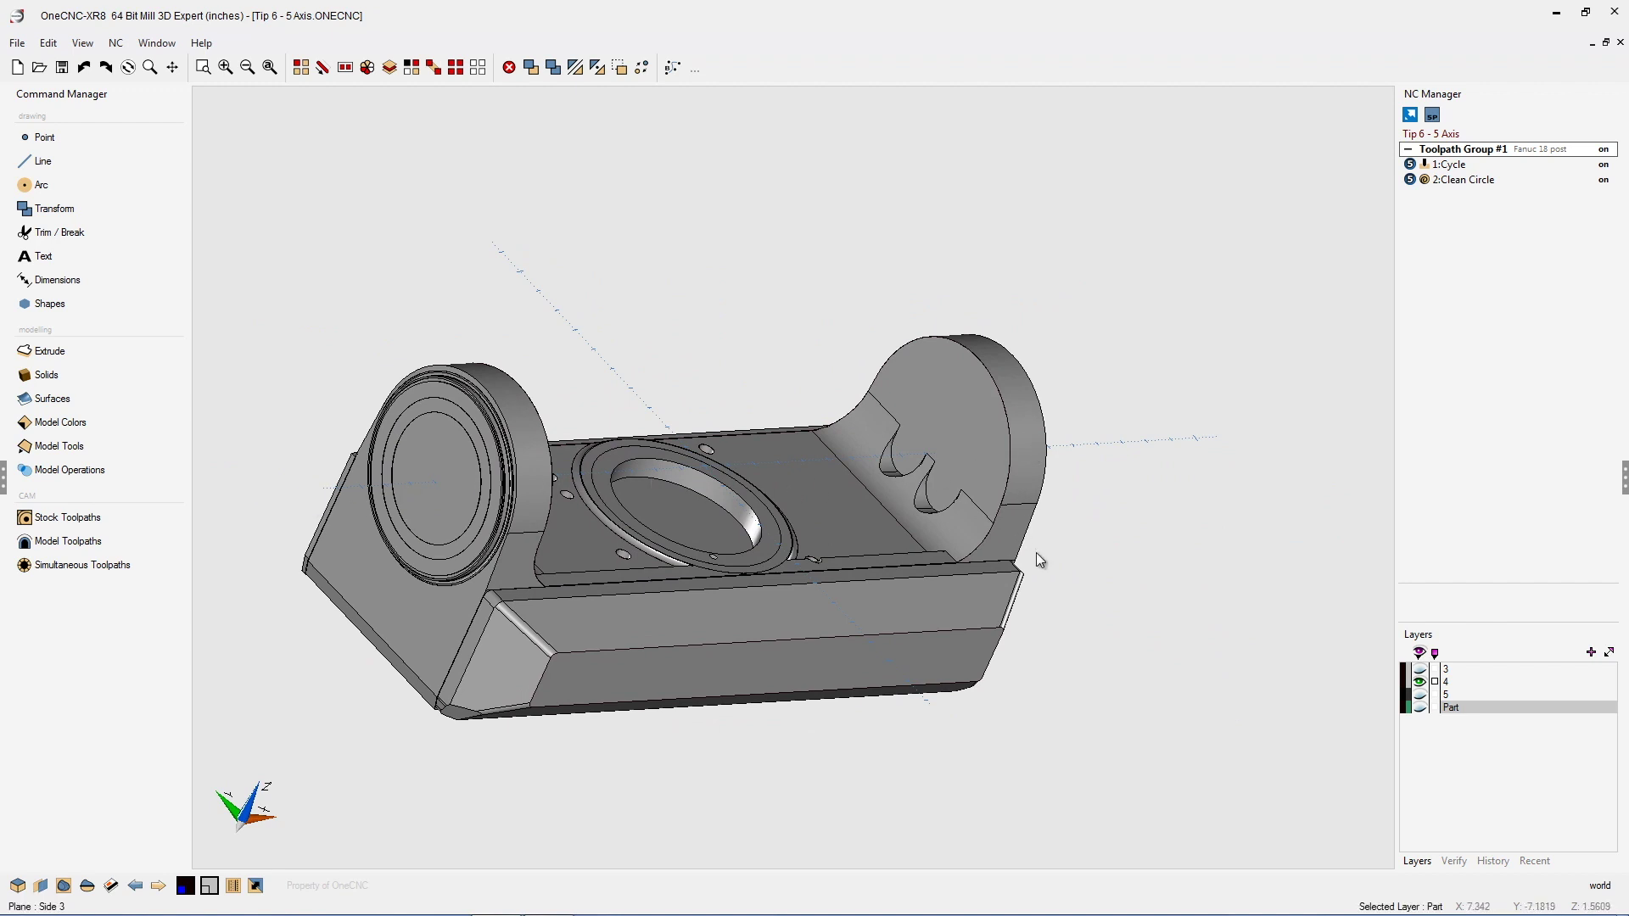
middle_click_drag(1036, 553, 899, 533)
scroll(1210, 619, "up", 1)
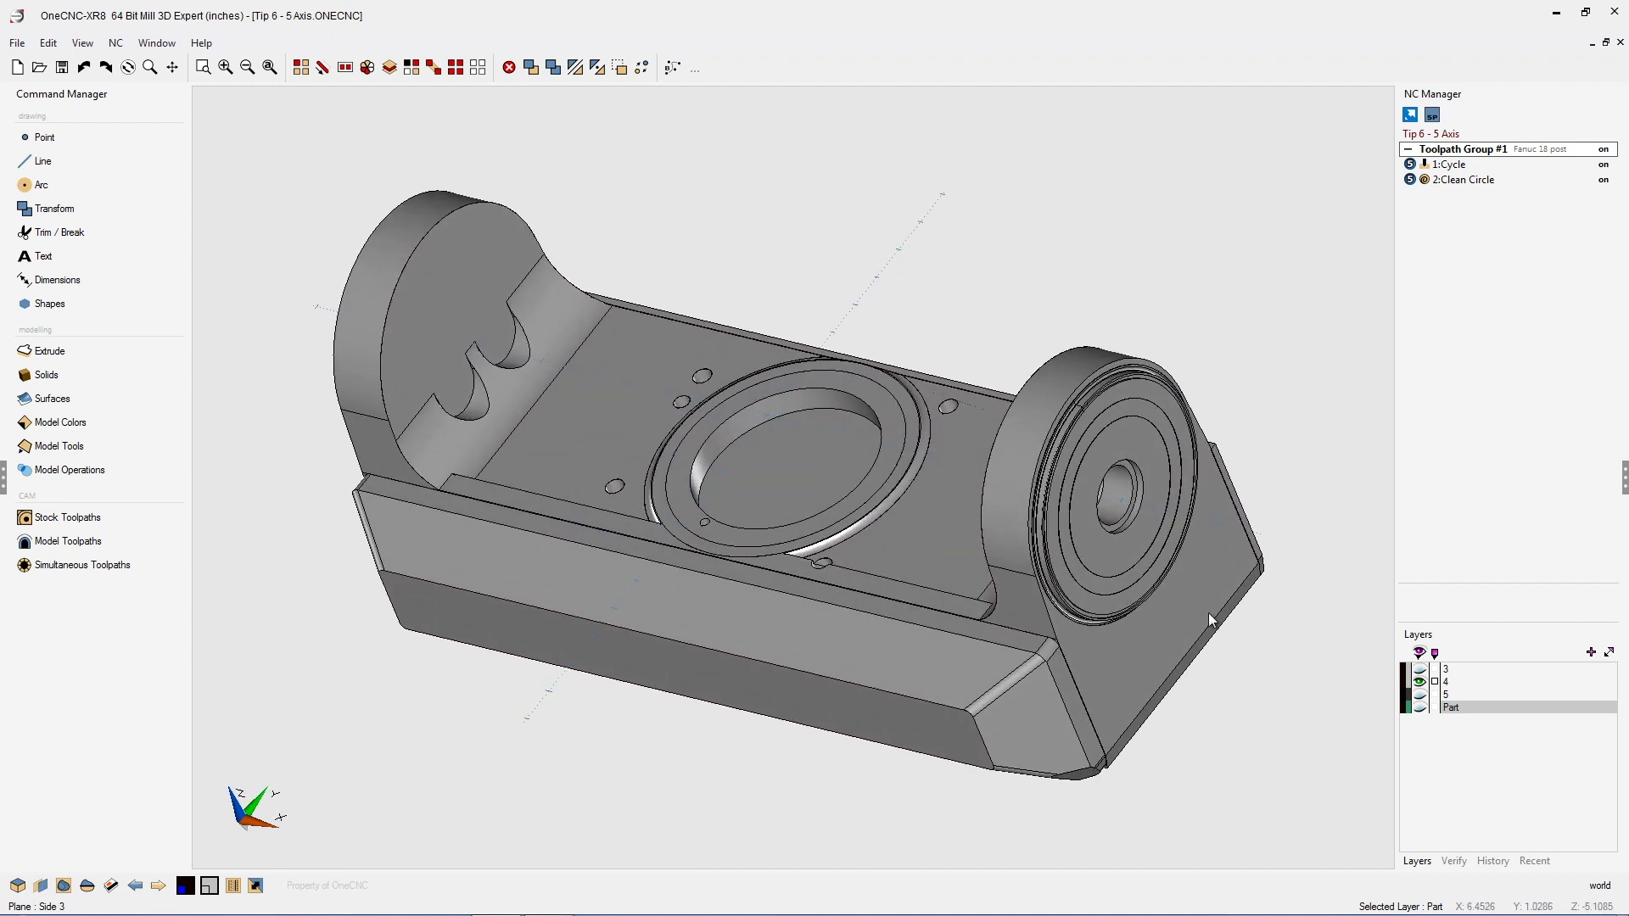
left_click(1418, 681)
left_click(1419, 694)
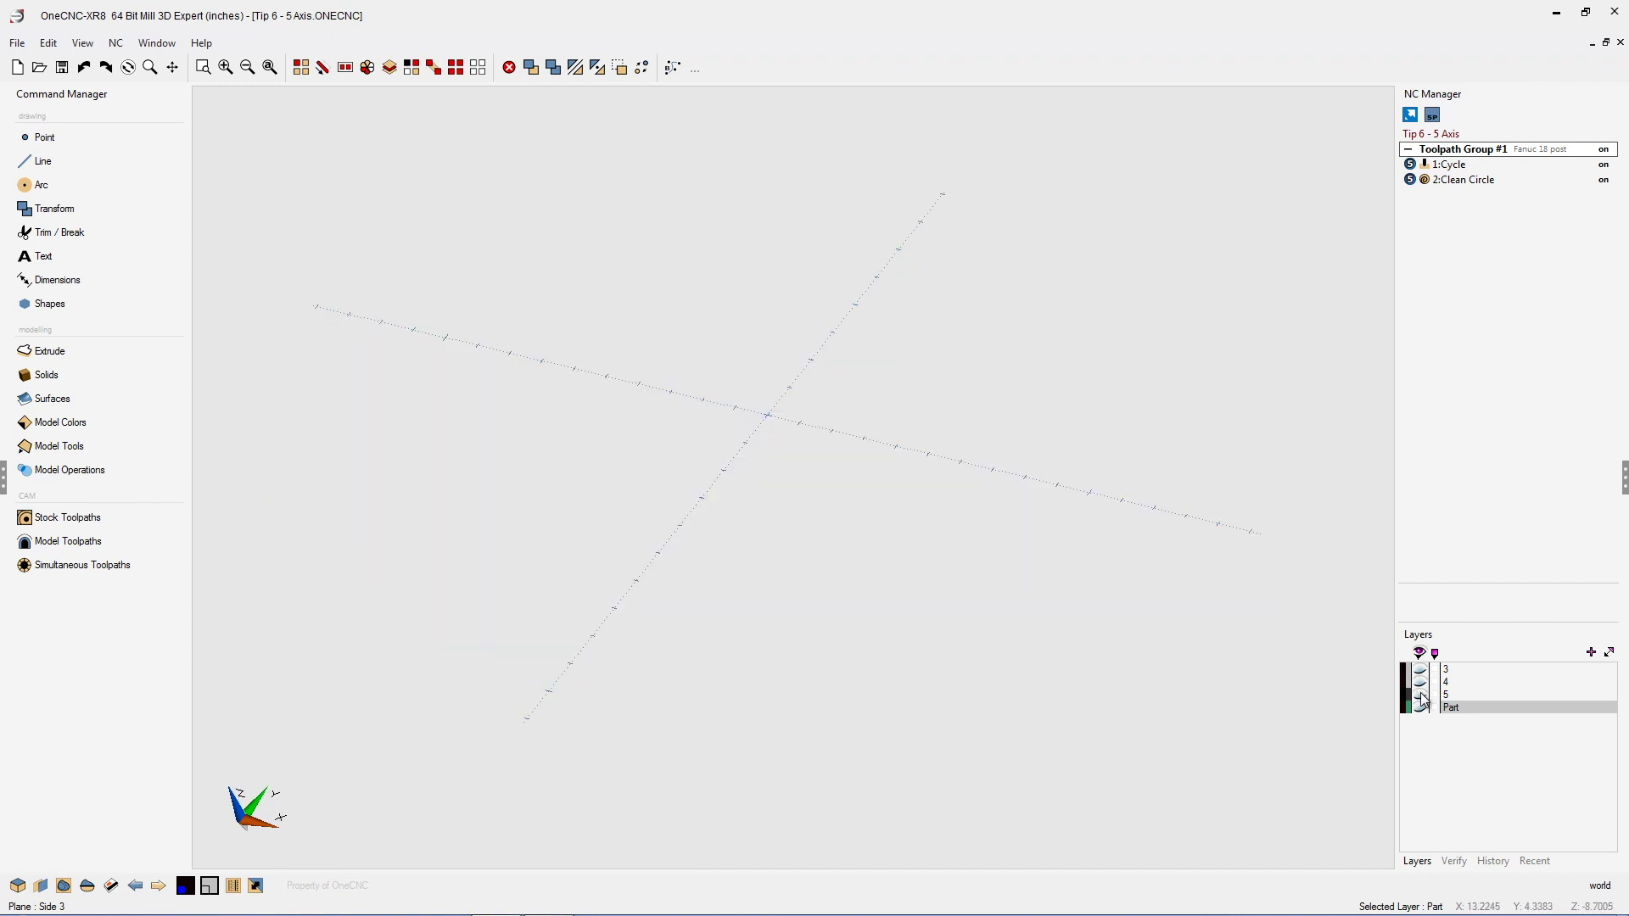
Examine the layer 5 chuck from above and at an angle, then show layer 4's trunnion body
middle_click_drag(867, 567, 902, 692)
scroll(847, 558, "up", 5)
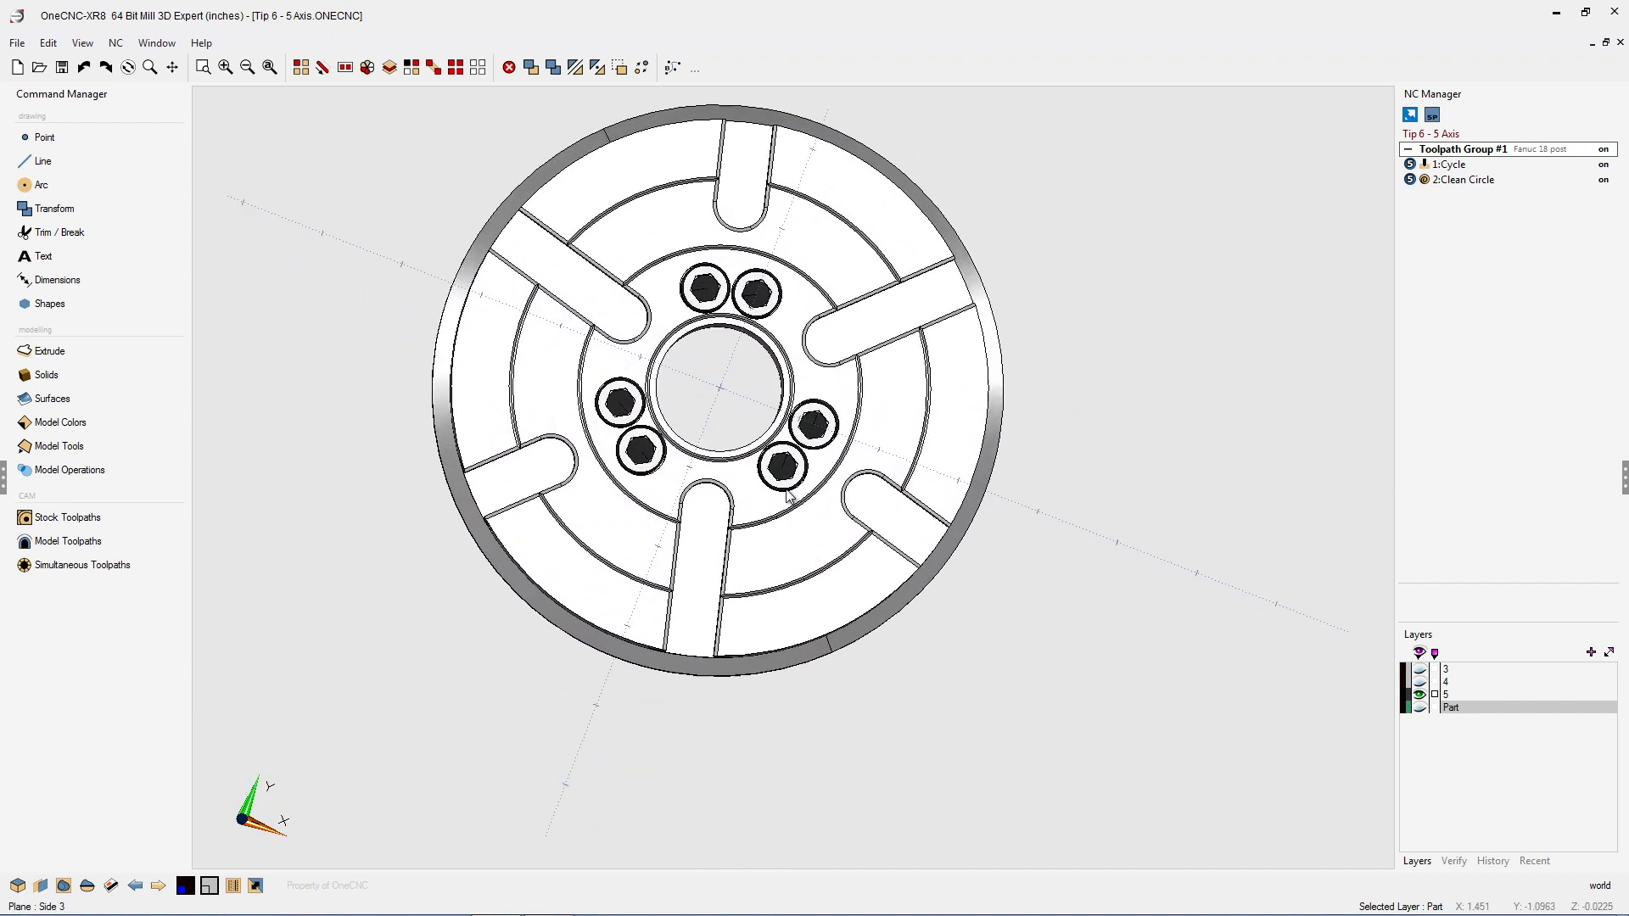
middle_click_drag(757, 490, 751, 404)
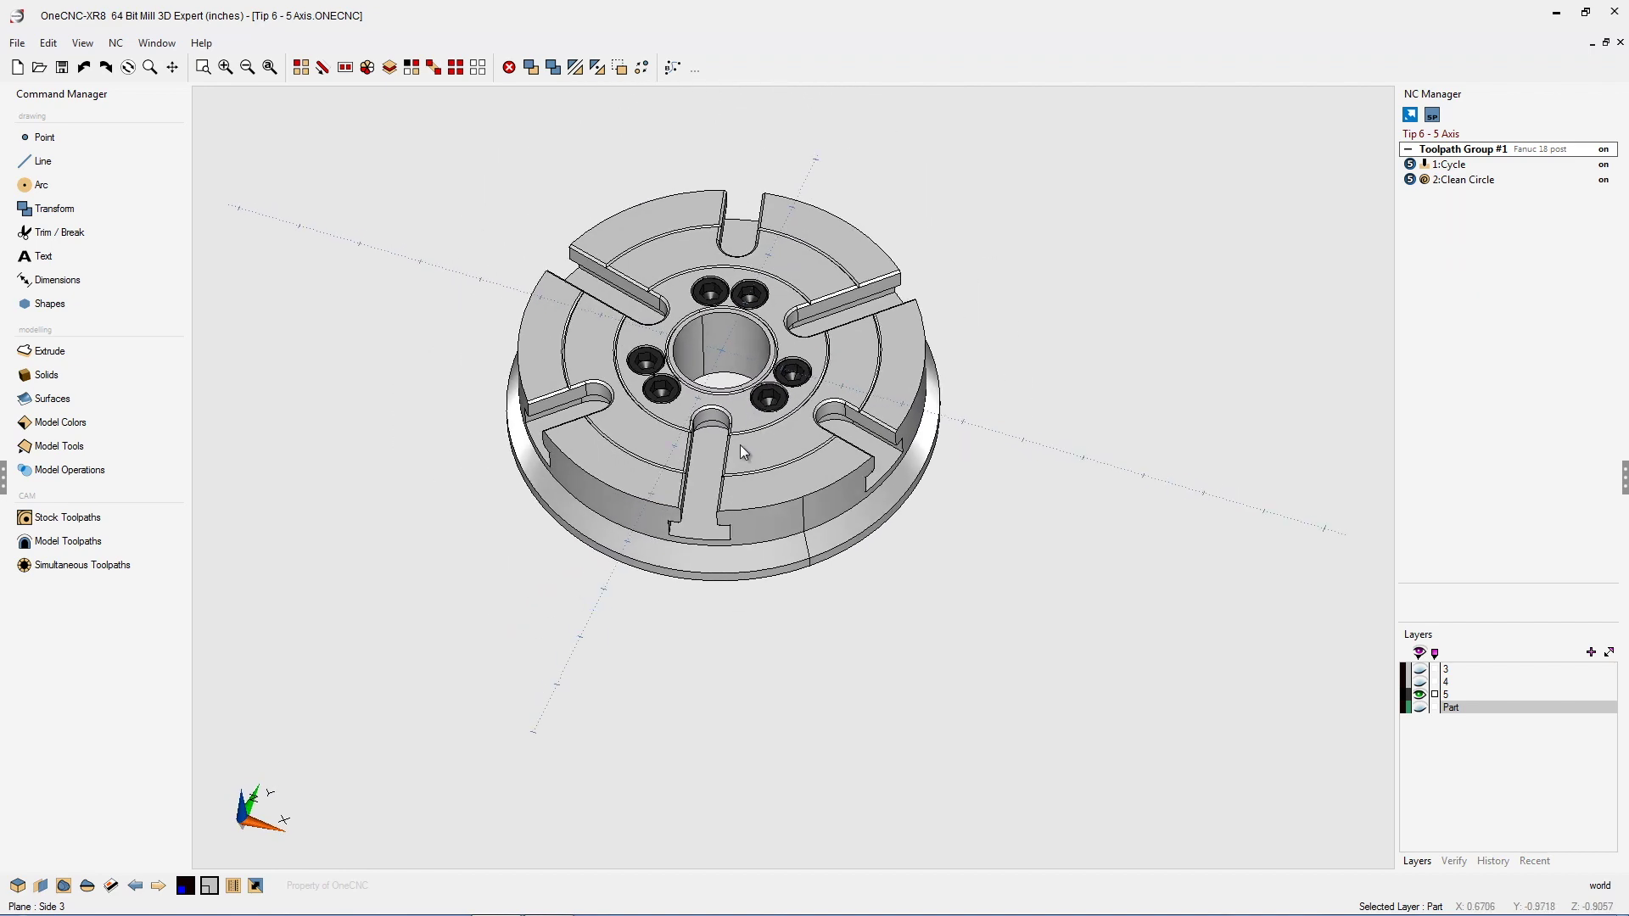
middle_click_drag(759, 441, 802, 459)
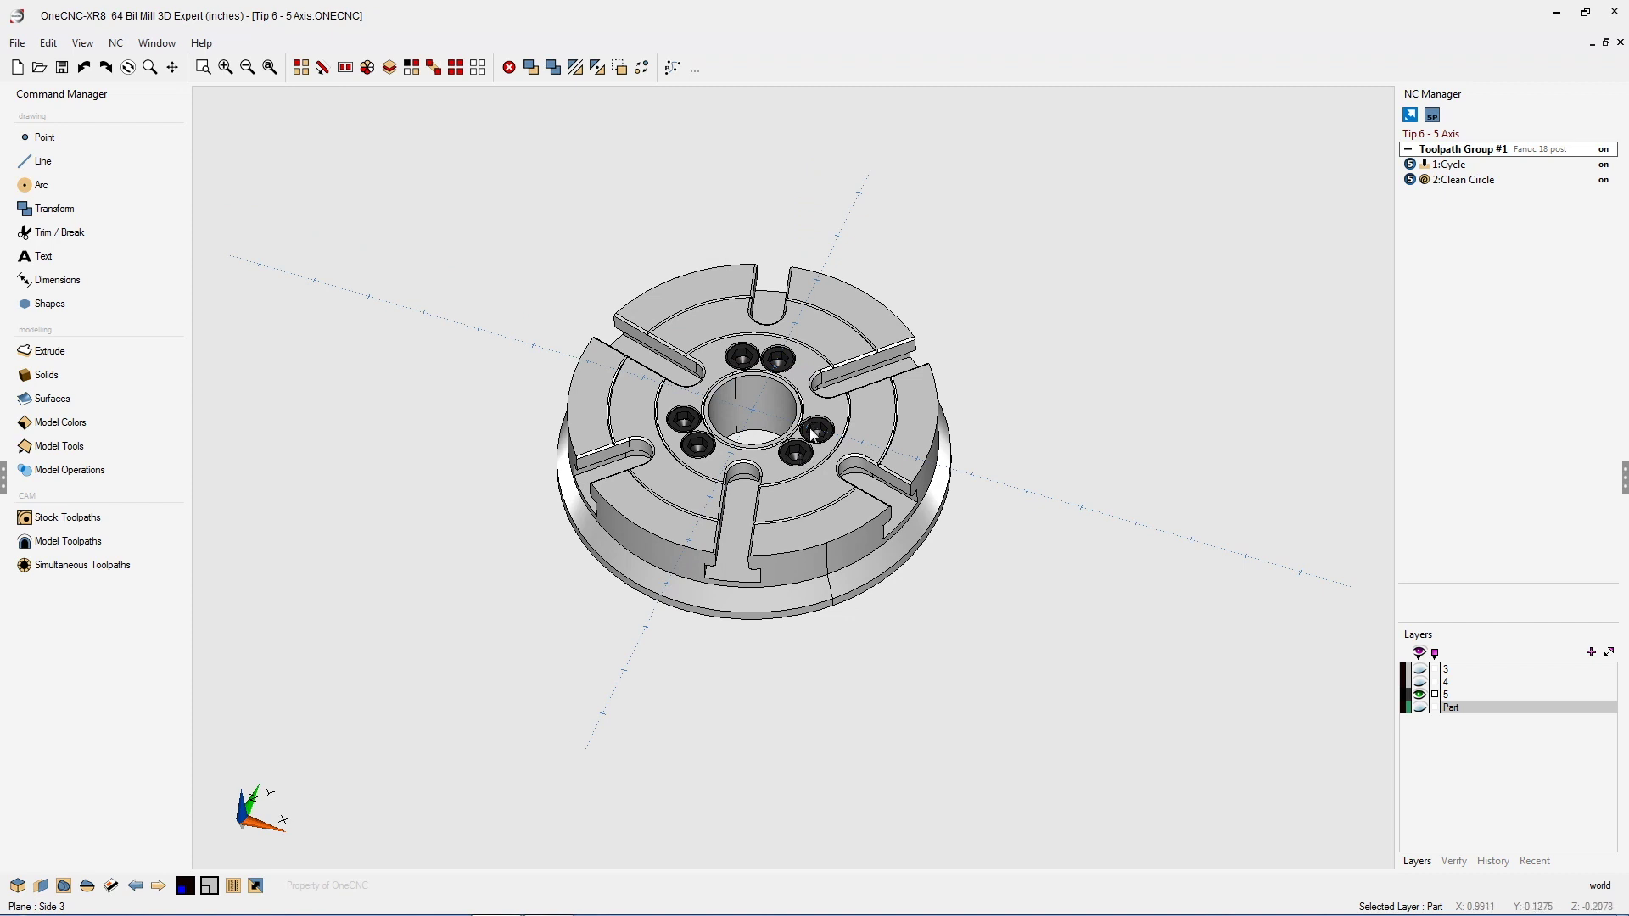
scroll(813, 435, "down", 2)
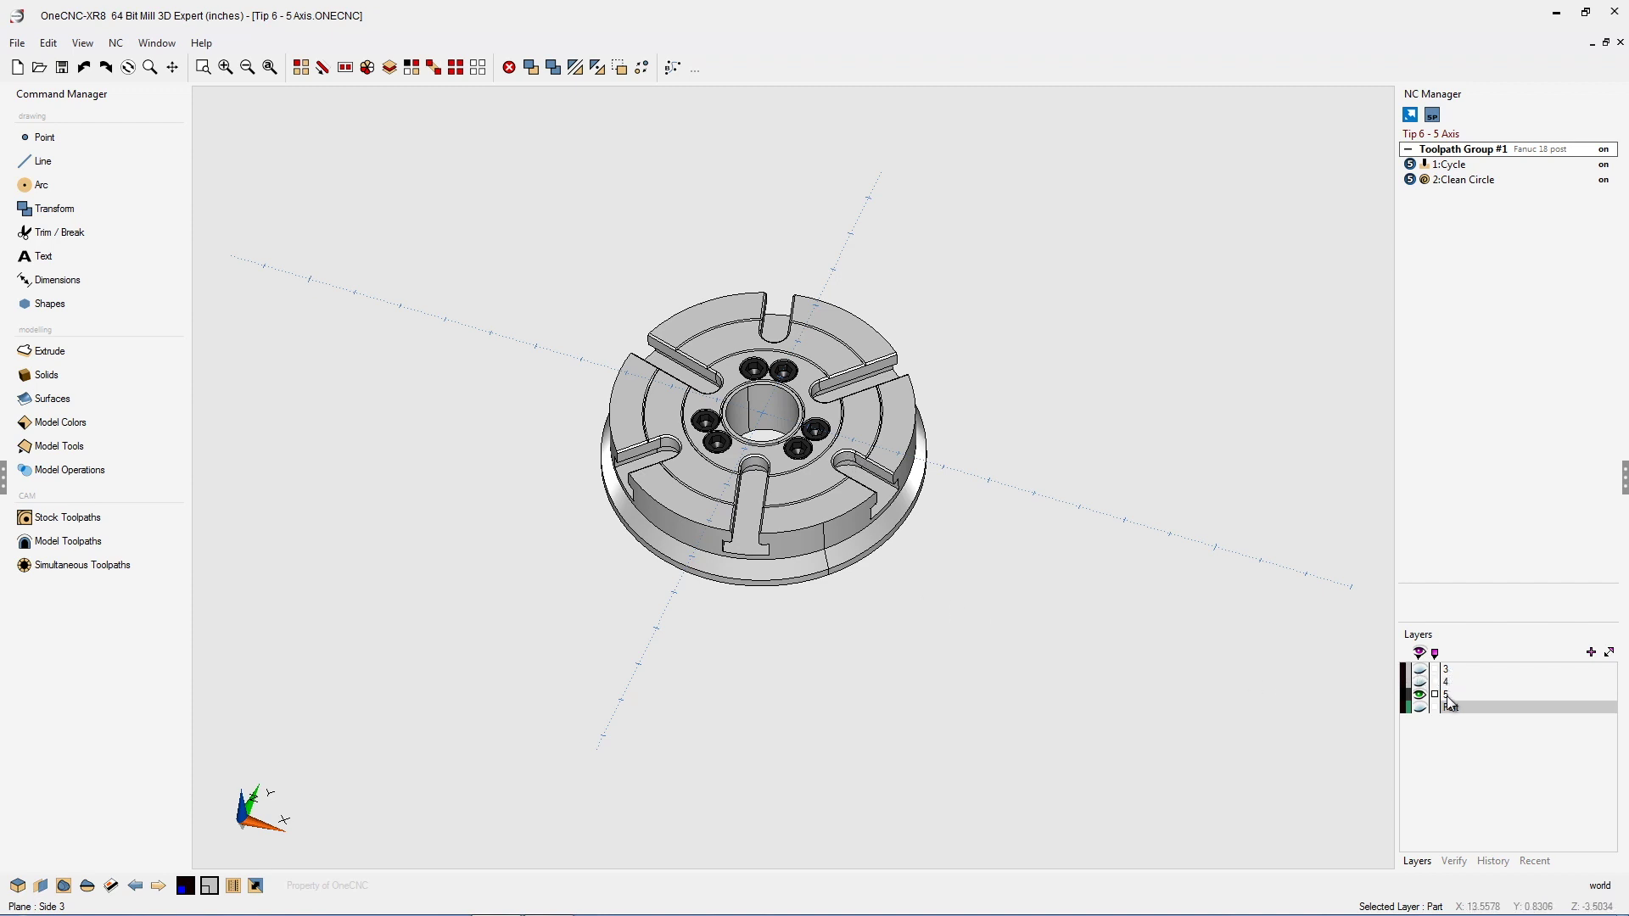
left_click(1420, 682)
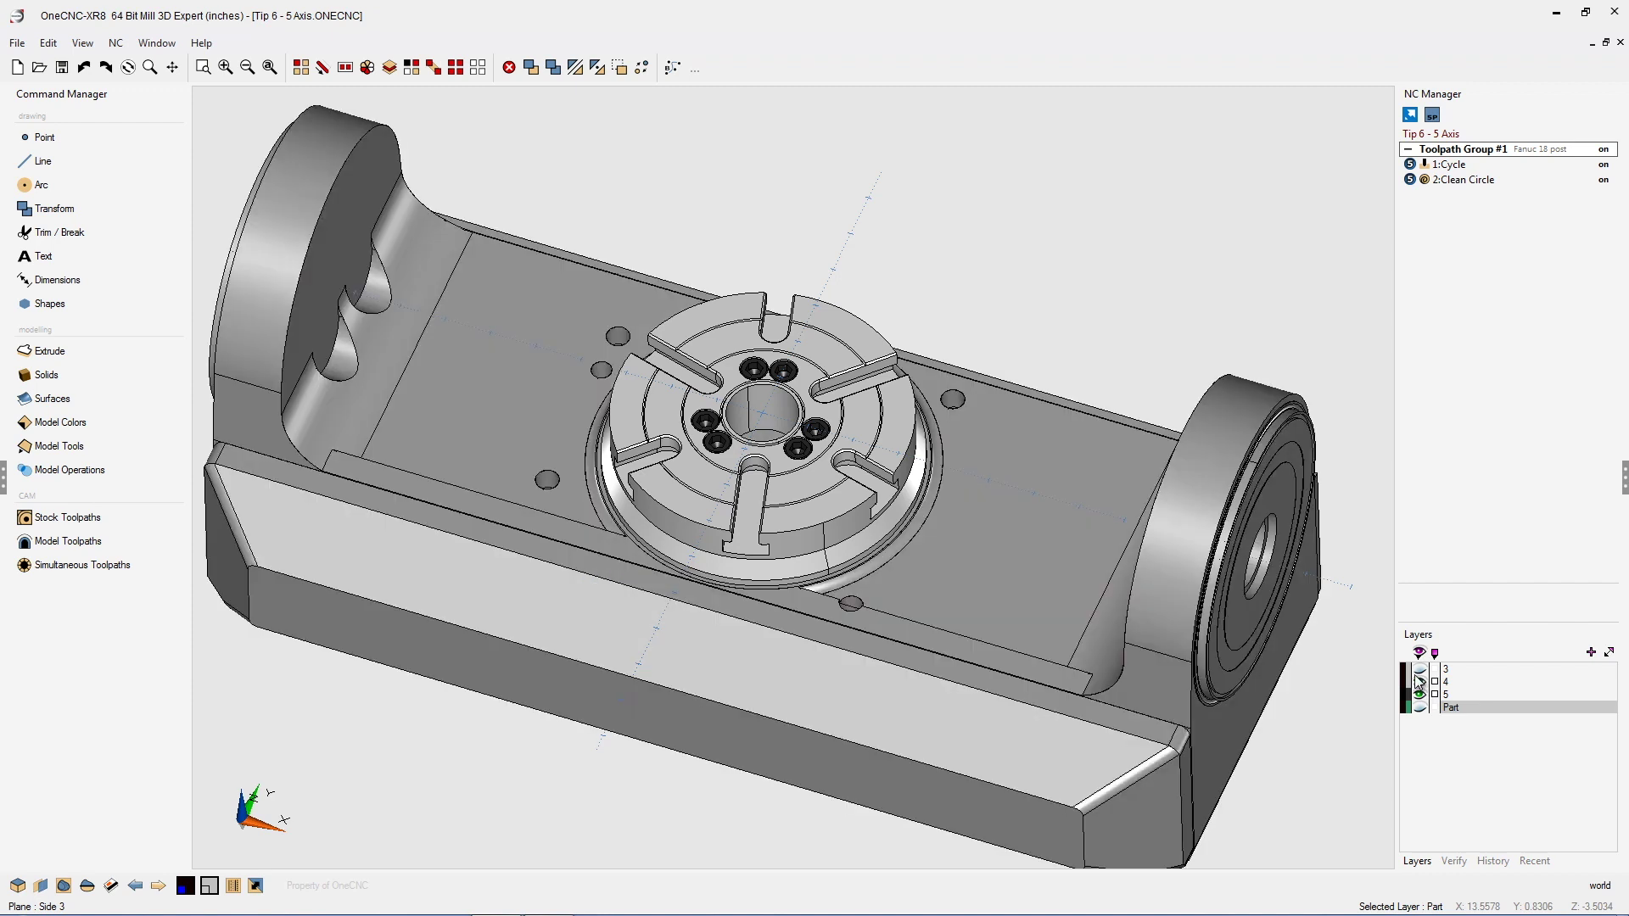
Show layer 3's end blocks and the green part, then run Preview Toolpaths on Toolpath Group #1
left_click(1417, 669)
scroll(1233, 587, "down", 3)
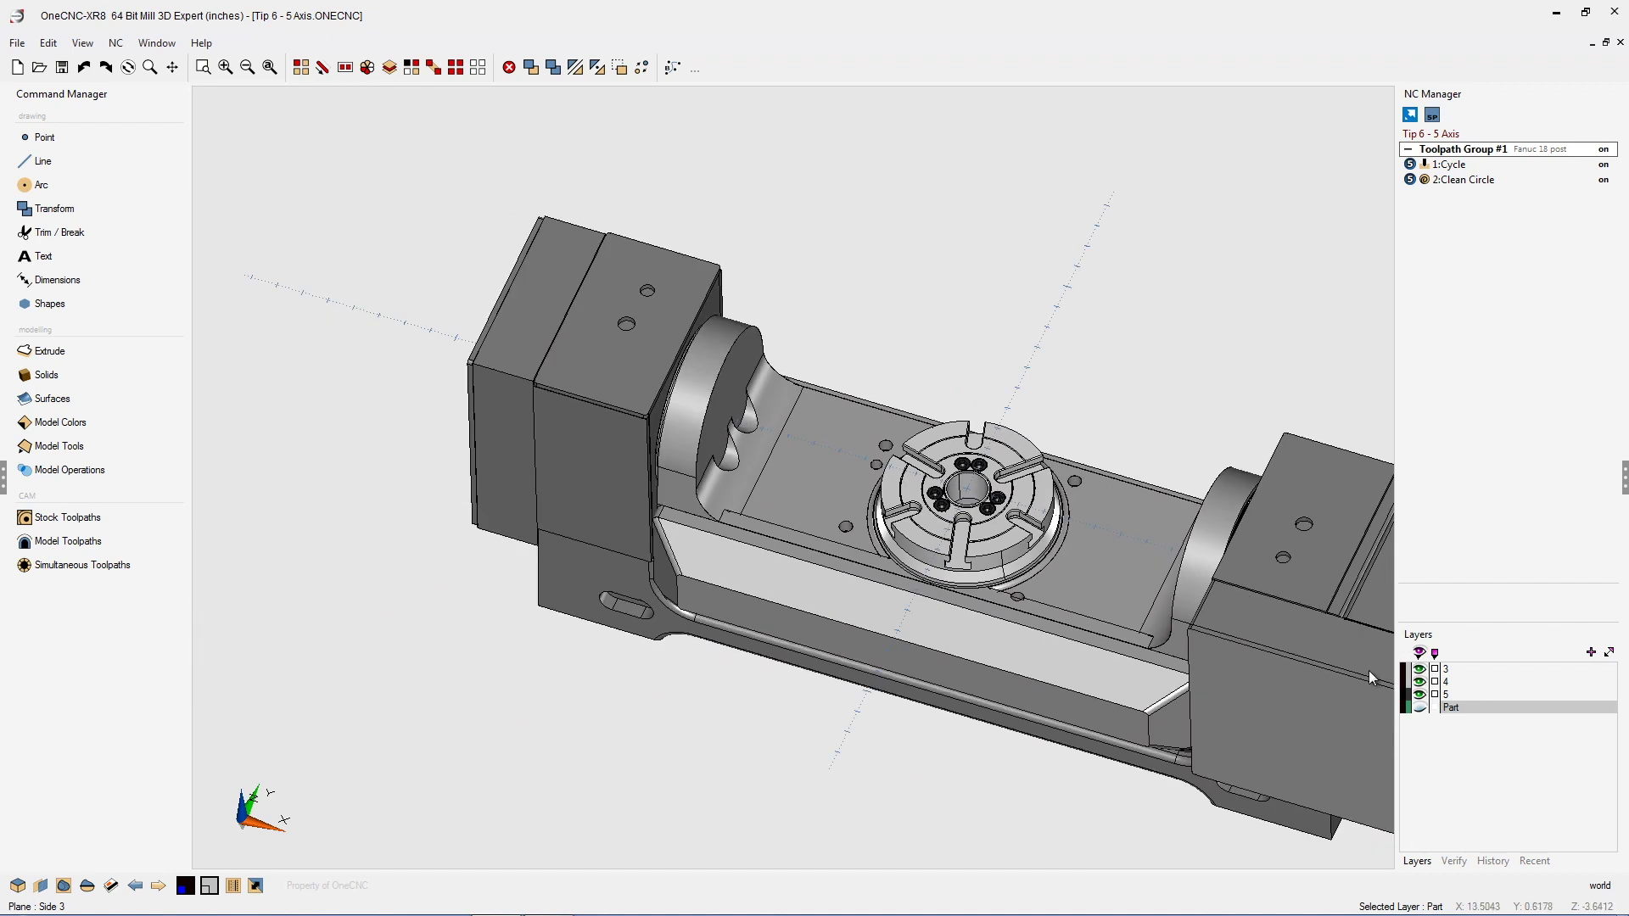
left_click(1419, 708)
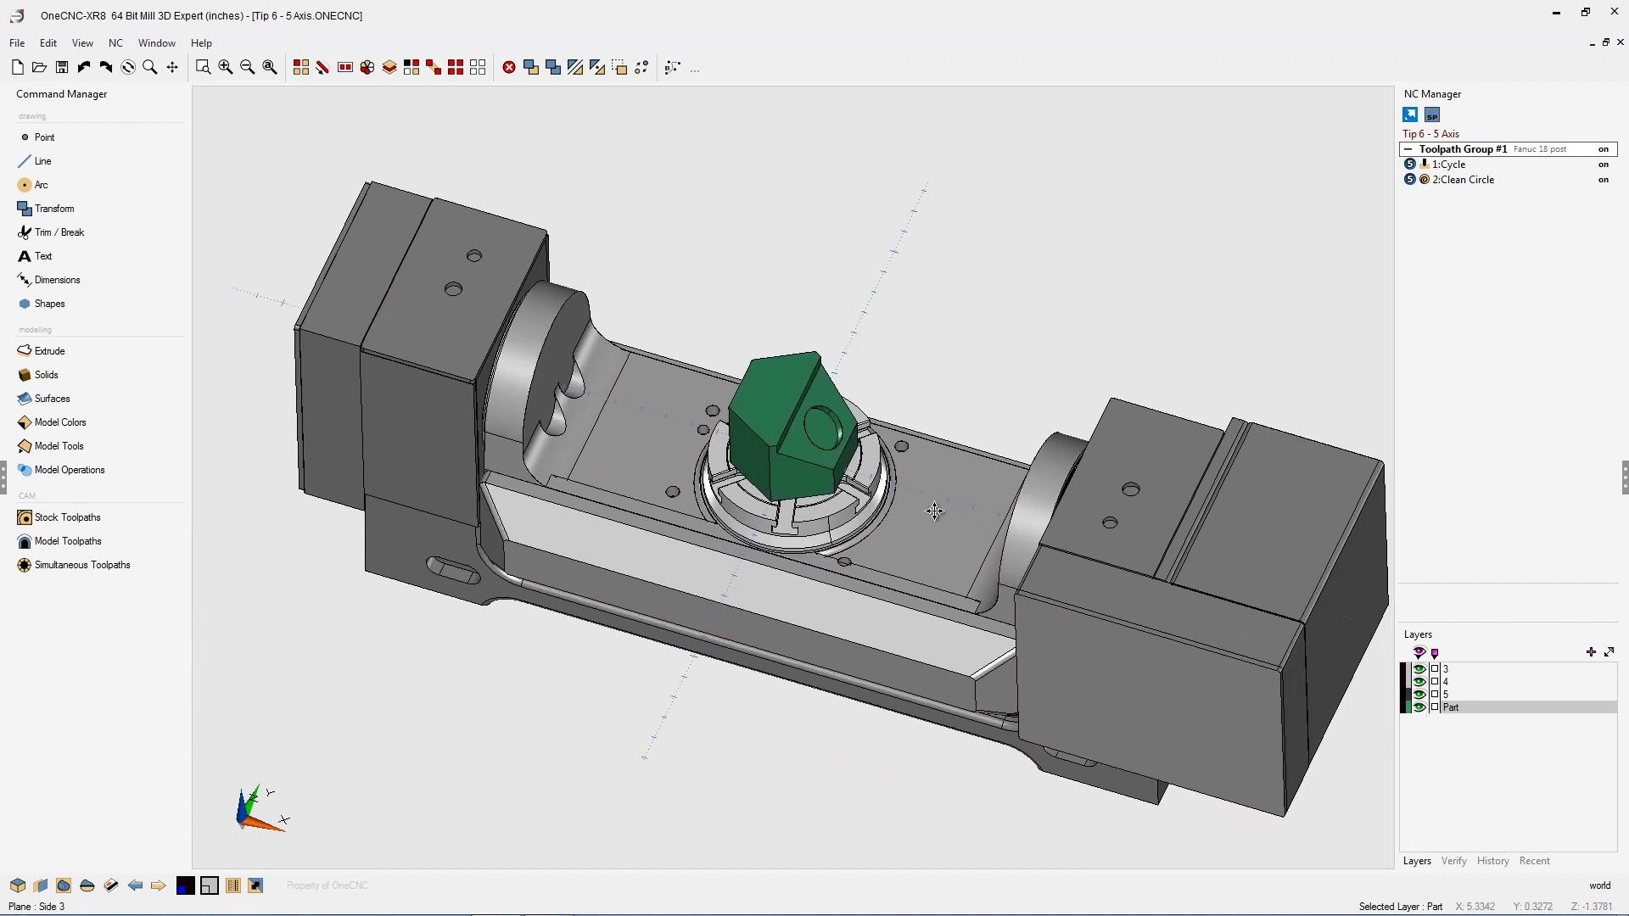
right_click(1472, 151)
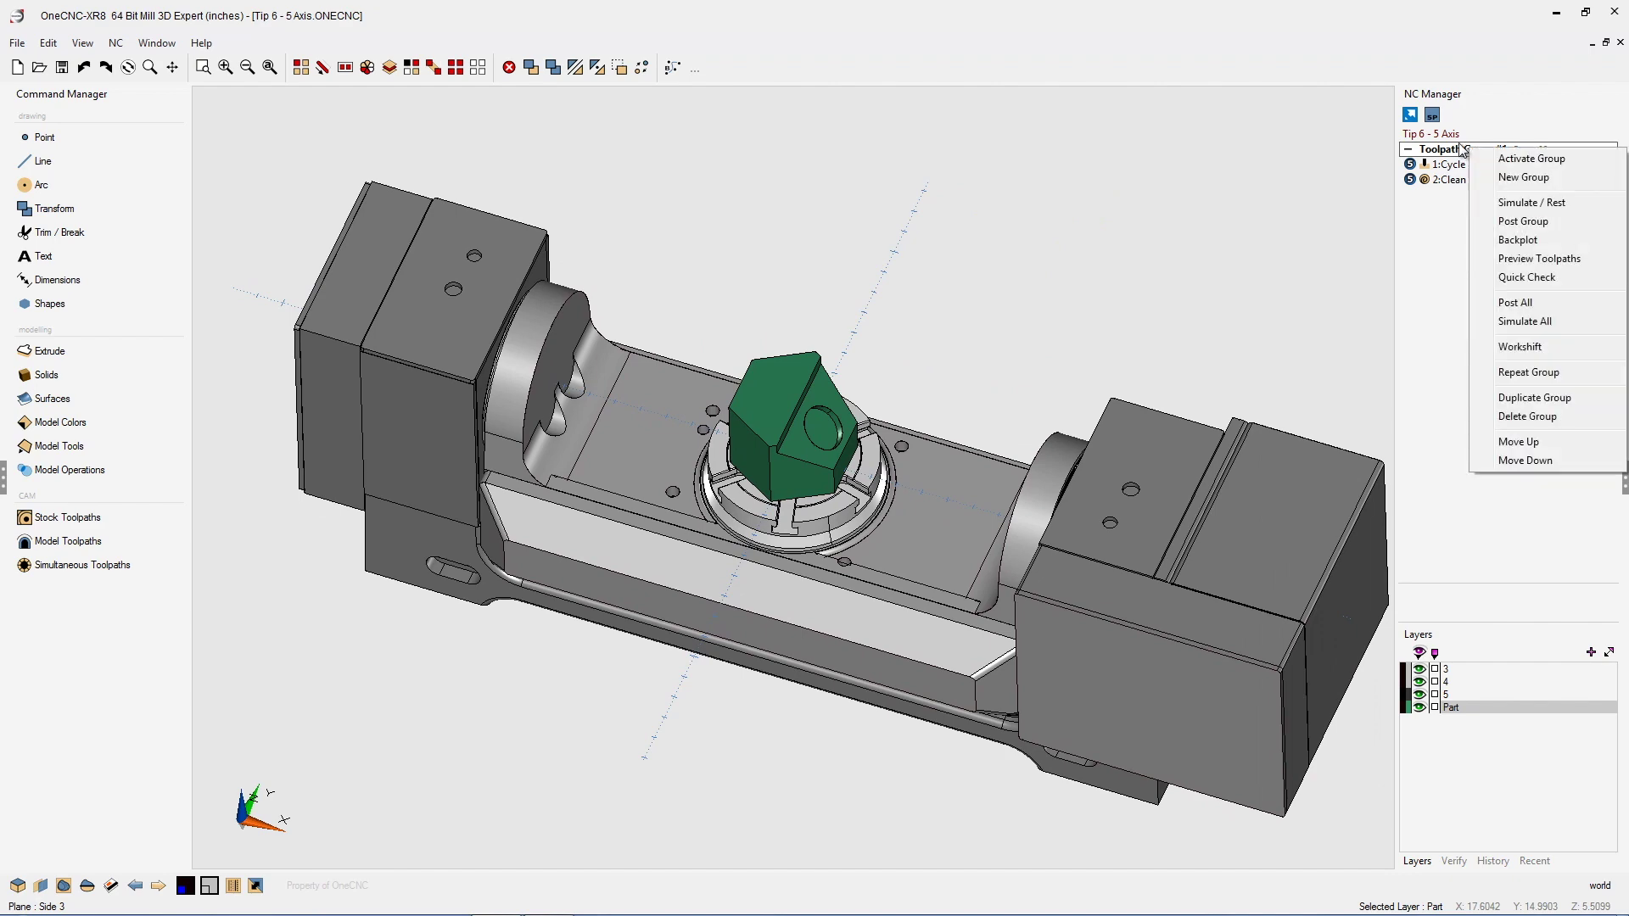
left_click(1539, 258)
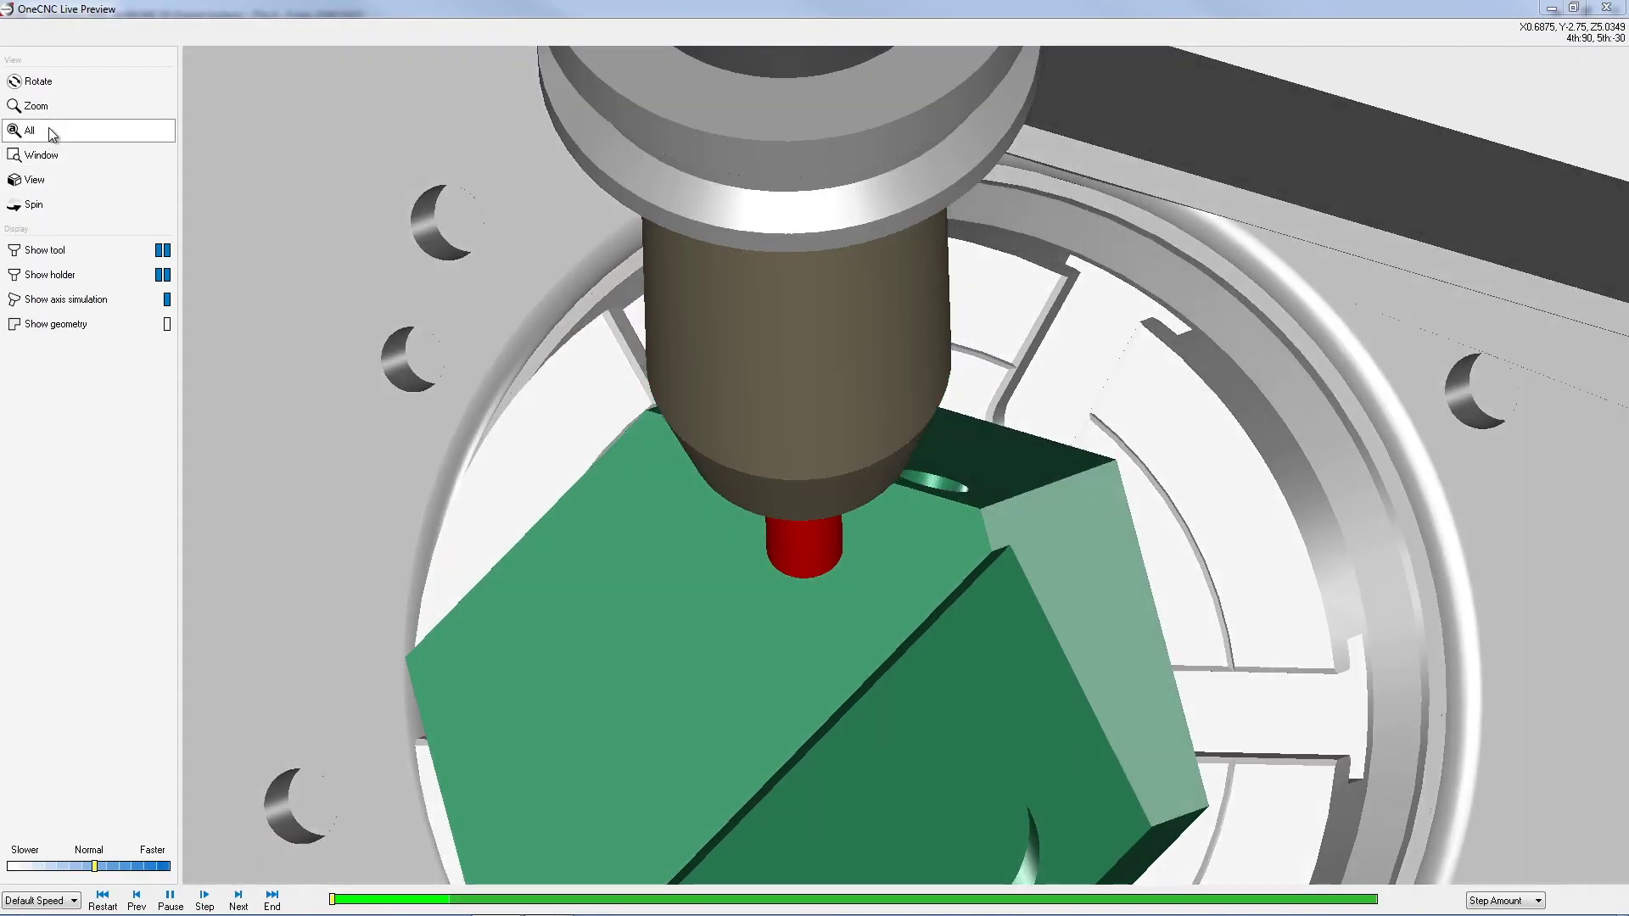
Zoom the Live Preview out to the whole trunnion setup while the 5-axis simulation plays
left_click(36, 105)
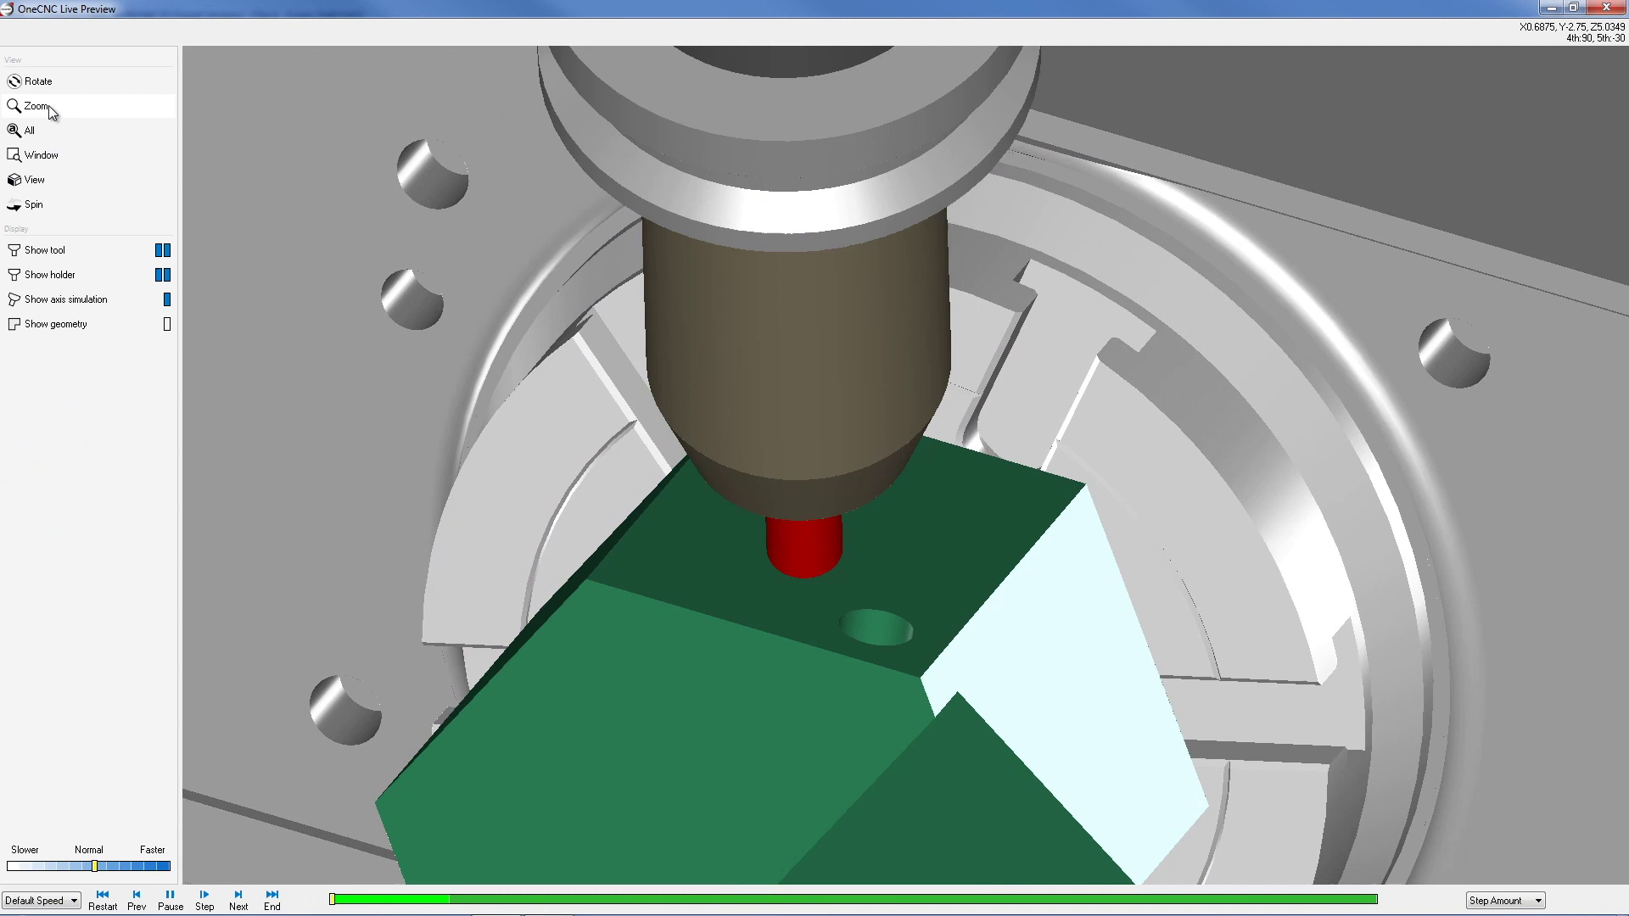
left_click_drag(716, 476, 939, 591)
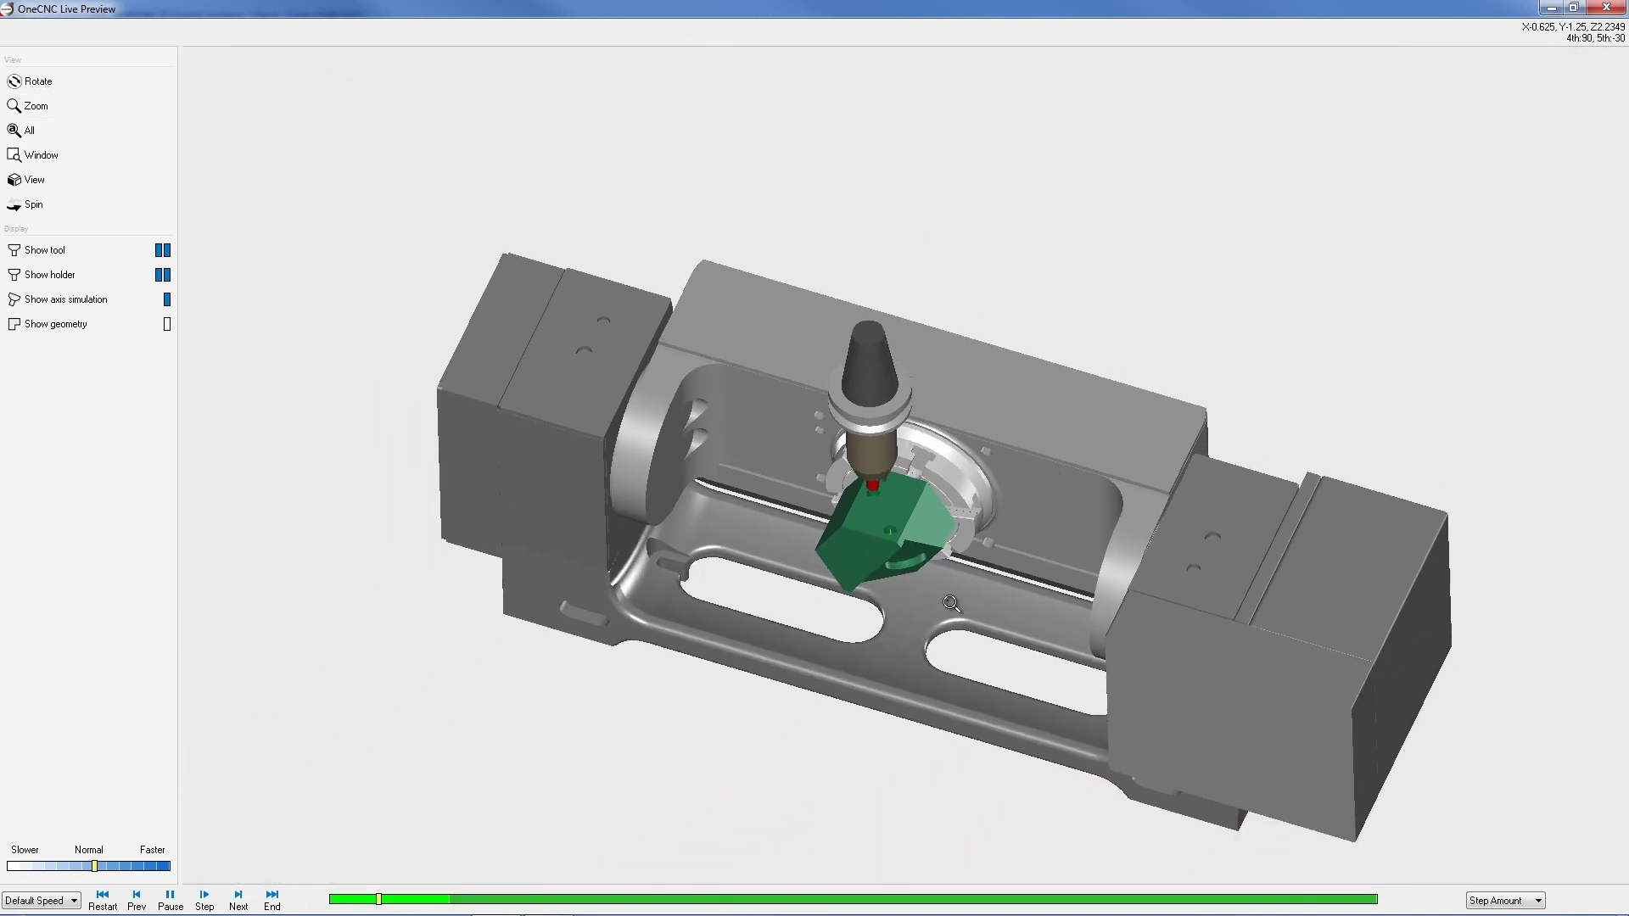